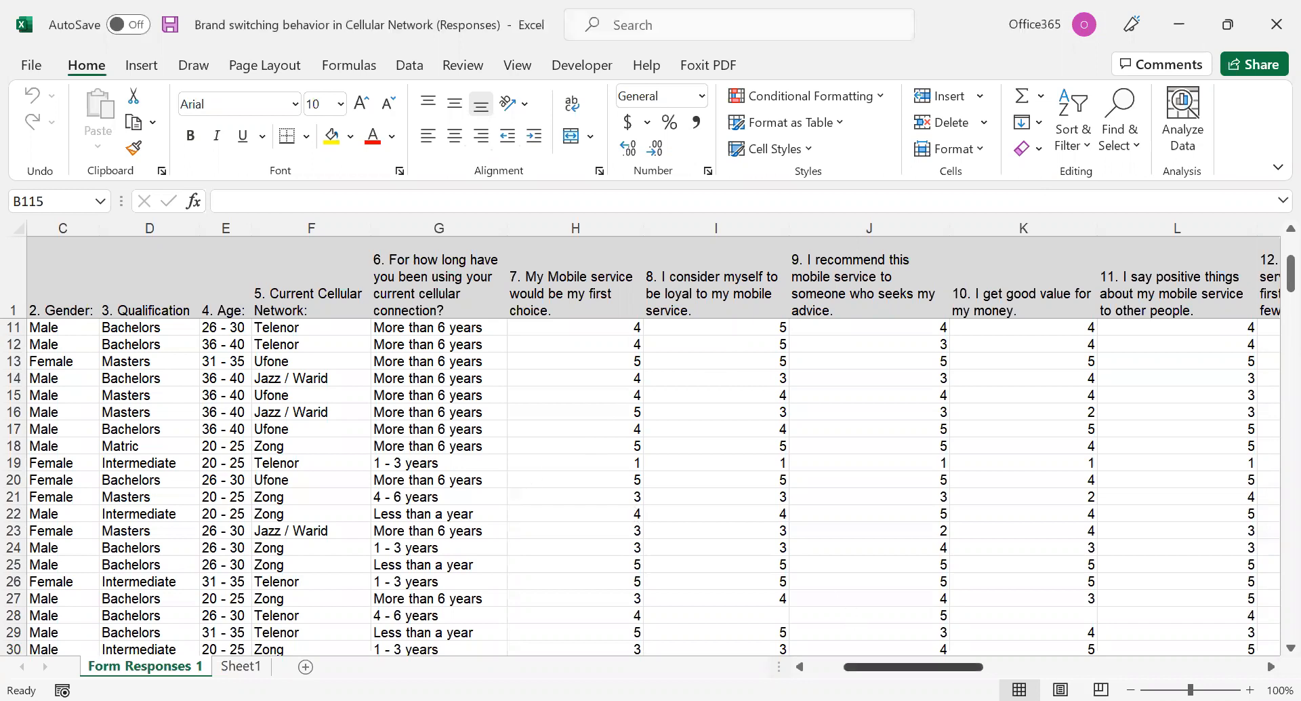
Delete the Timestamp and Name columns from the survey responses
{"action": "scroll", "coordinate": [654, 446], "scroll_direction": "left", "scroll_amount": 3}
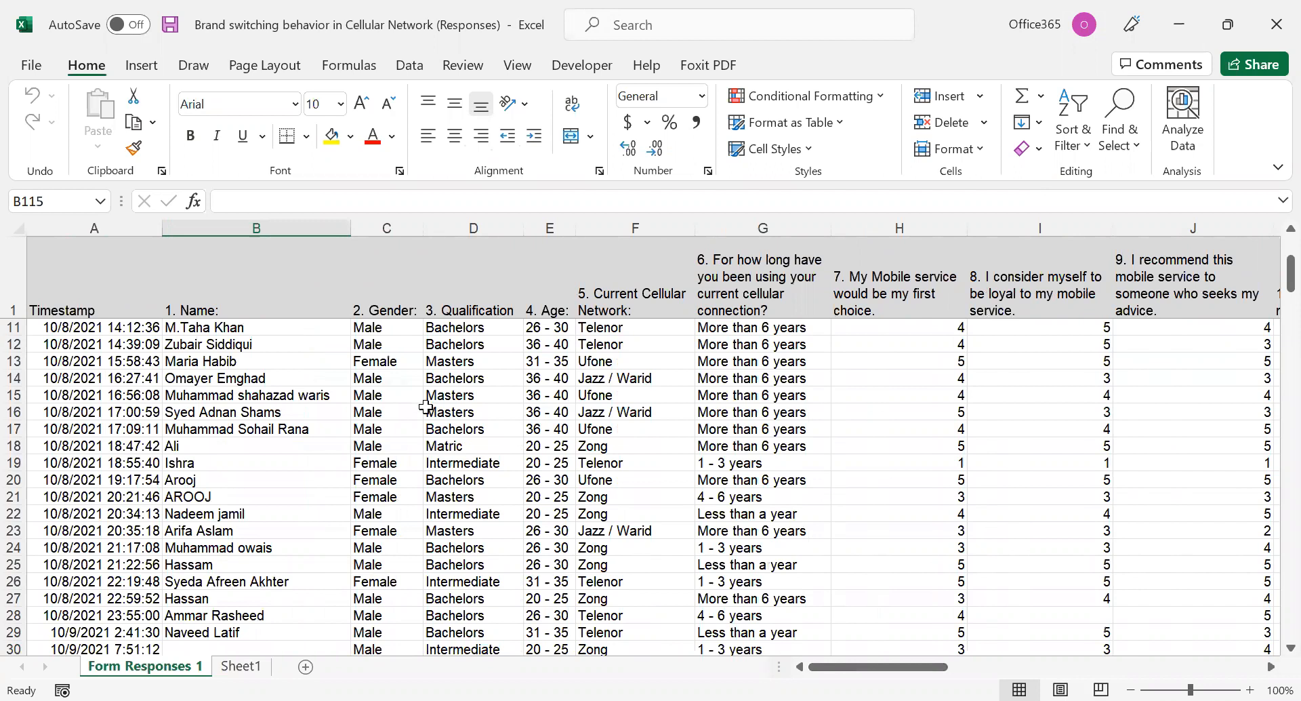
{"action": "scroll", "coordinate": [423, 406], "scroll_direction": "down", "scroll_amount": 20}
{"action": "scroll", "coordinate": [433, 420], "scroll_direction": "up", "scroll_amount": 20}
{"action": "scroll", "coordinate": [444, 439], "scroll_direction": "up", "scroll_amount": 17}
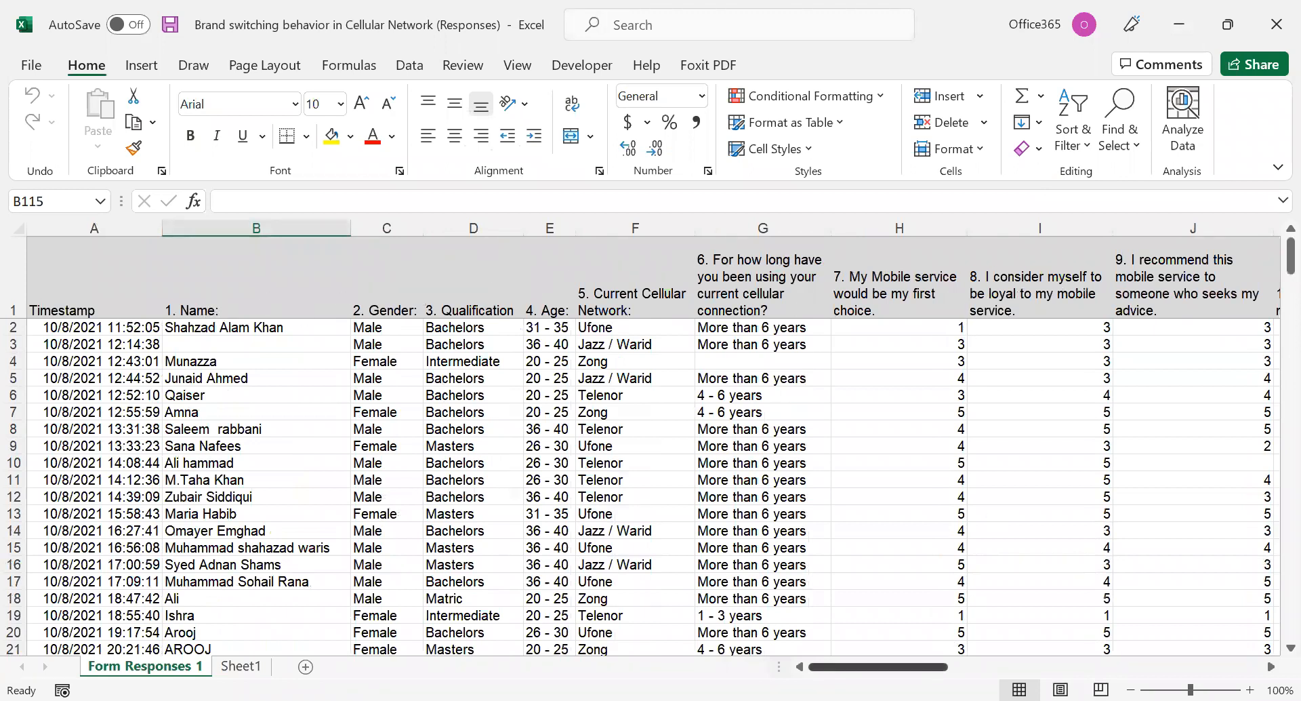
{"action": "left_click_drag", "start_coordinate": [1005, 657], "coordinate": [880, 660]}
{"action": "left_click_drag", "start_coordinate": [881, 660], "coordinate": [880, 660]}
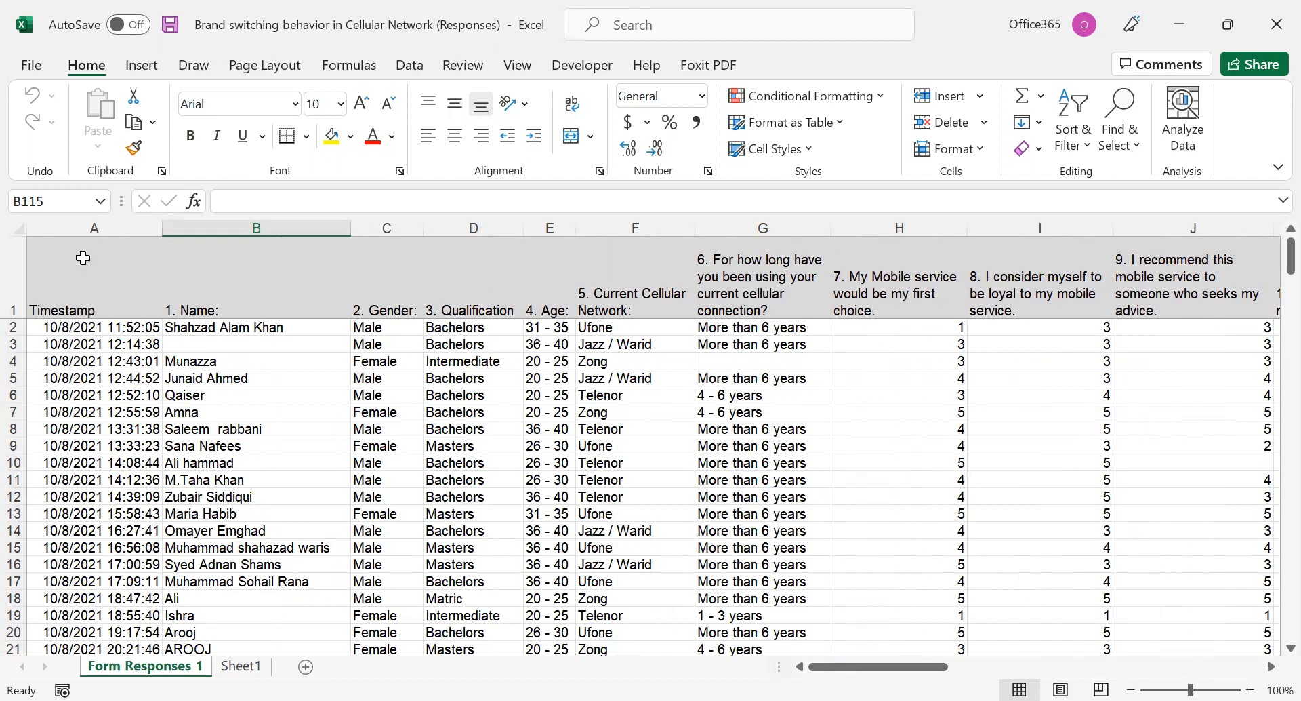
{"action": "left_click", "coordinate": [89, 228]}
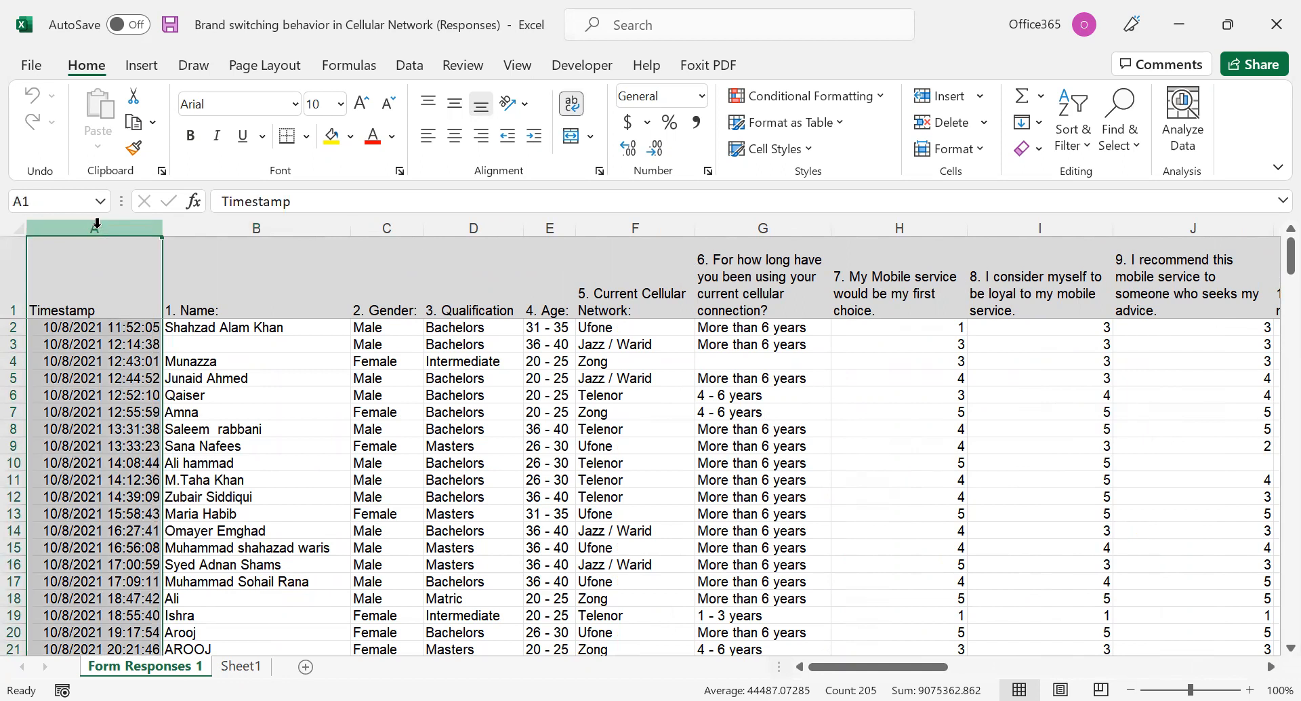
{"action": "right_click", "coordinate": [88, 279]}
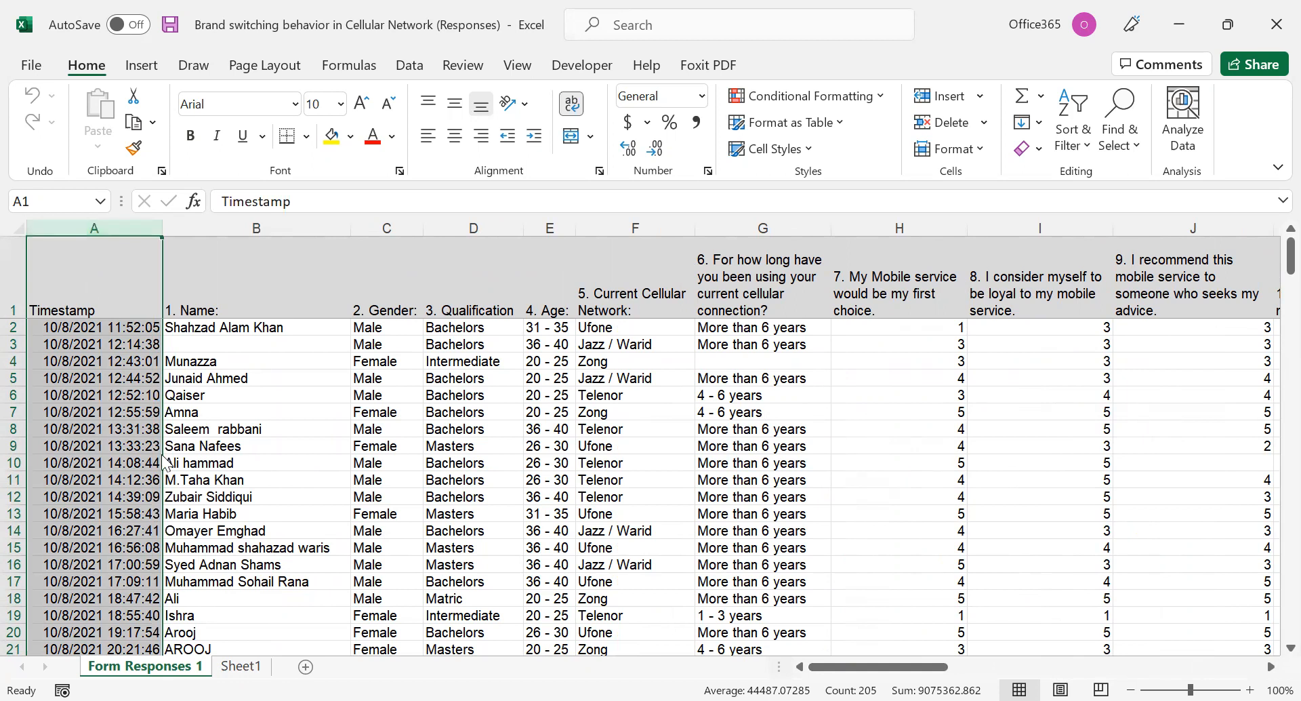
{"action": "left_click", "coordinate": [161, 465]}
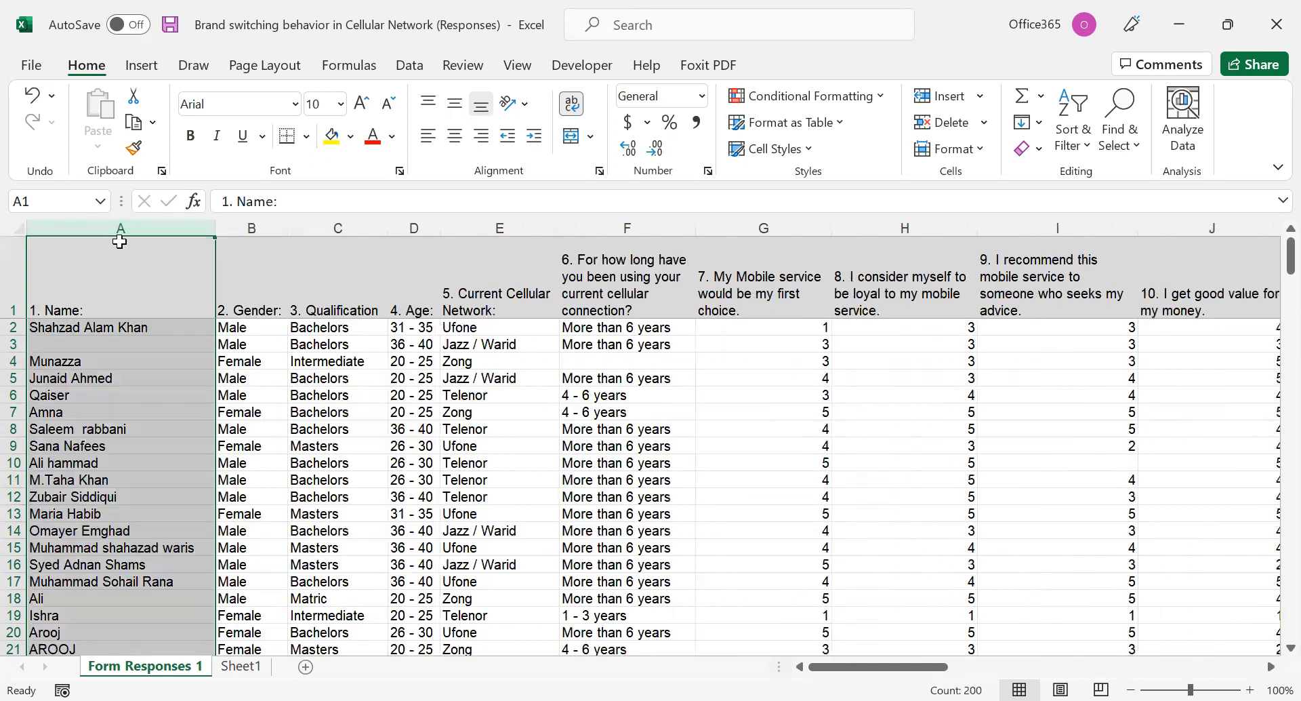
{"action": "right_click", "coordinate": [139, 333]}
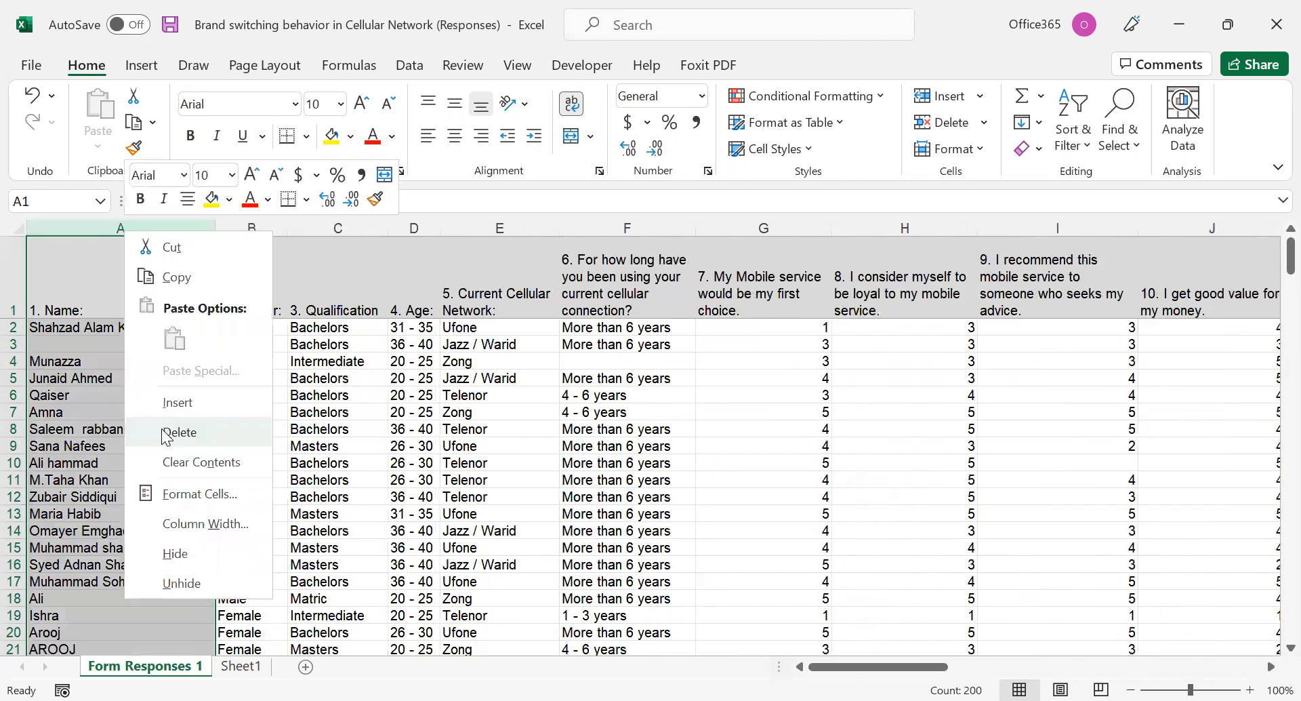
{"action": "left_click", "coordinate": [165, 435]}
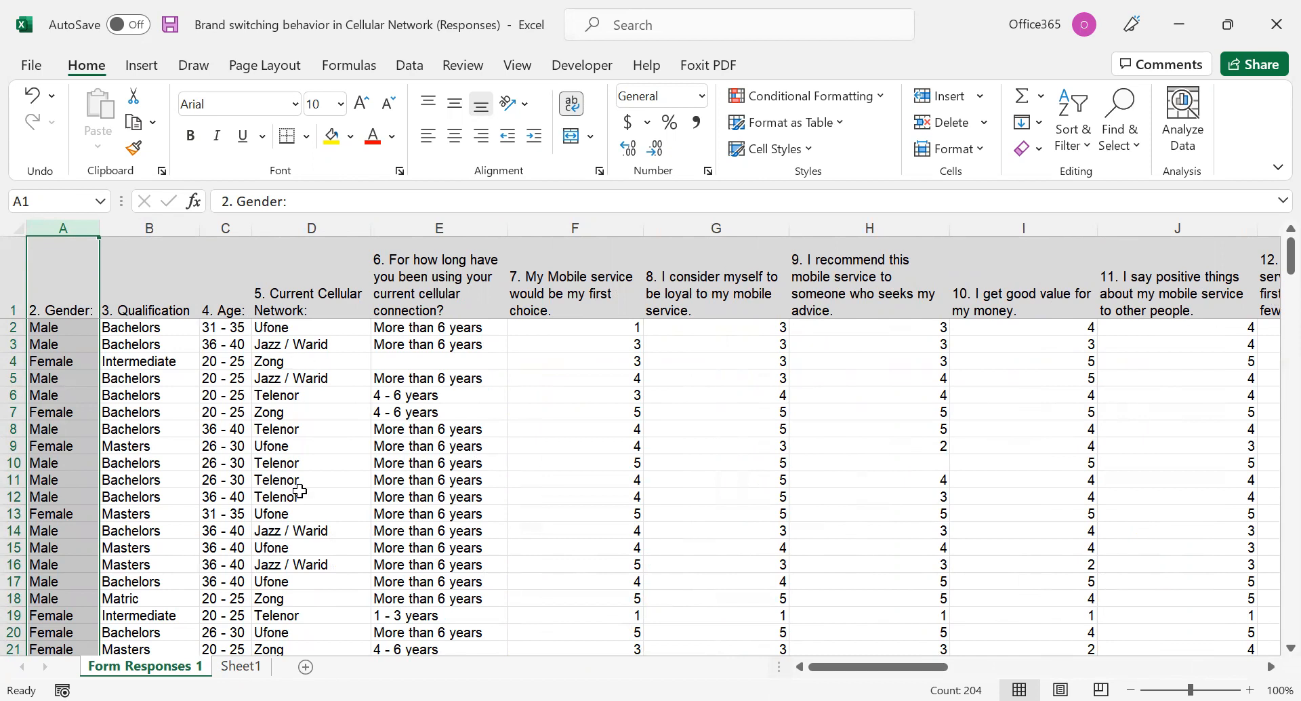
Rename the gender column's header in A1 as "Gender", without the question number and colon
{"action": "left_click", "coordinate": [13, 277]}
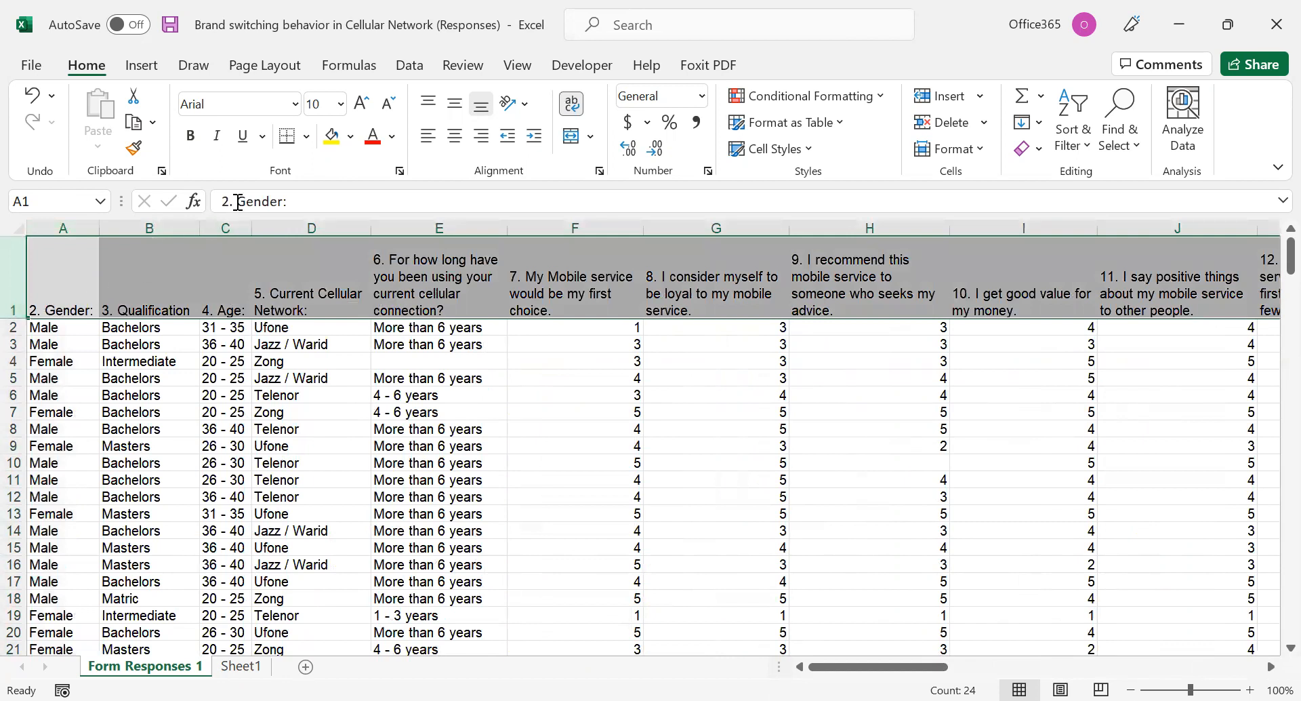
{"action": "left_click_drag", "start_coordinate": [319, 200], "coordinate": [144, 203]}
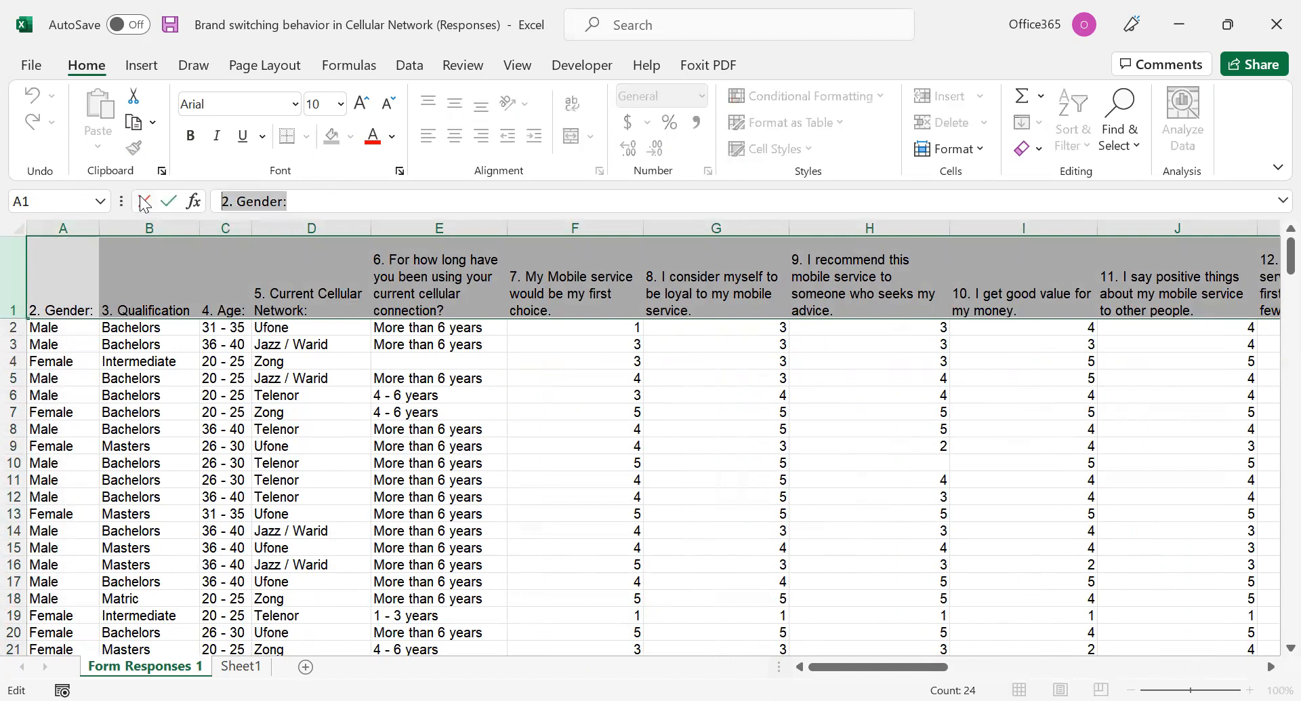
{"action": "type", "text": "Gender"}
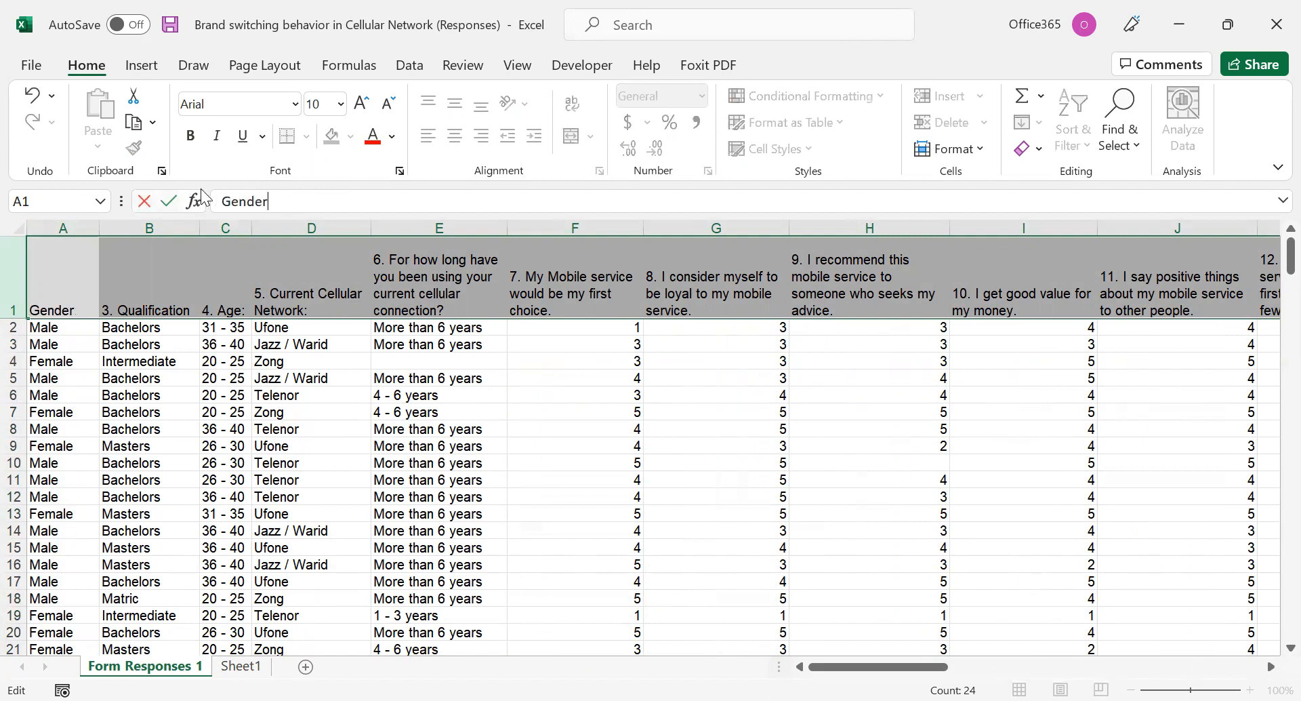
{"action": "left_click", "coordinate": [165, 356]}
Shorten the headers in B1 and C1 to "Qualification" and "Age"
{"action": "left_click", "coordinate": [156, 293]}
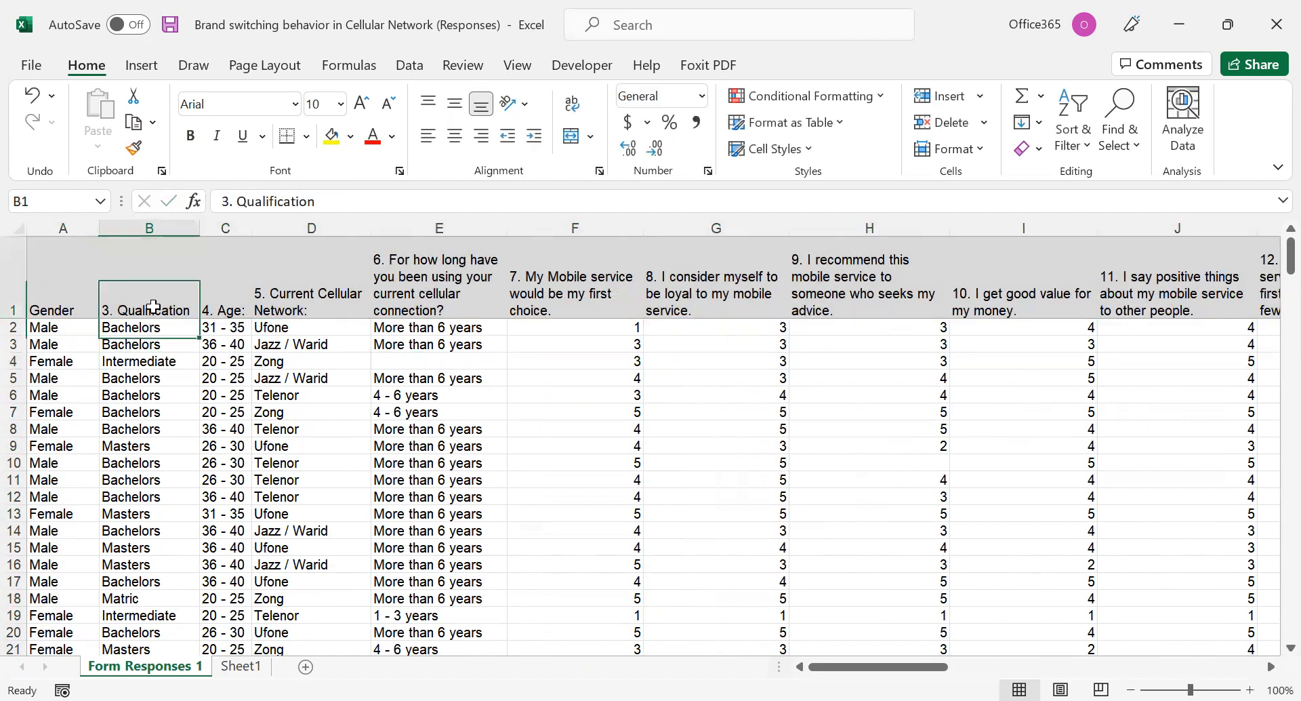
{"action": "double_click", "coordinate": [230, 203]}
{"action": "key", "text": "BackSpace"}
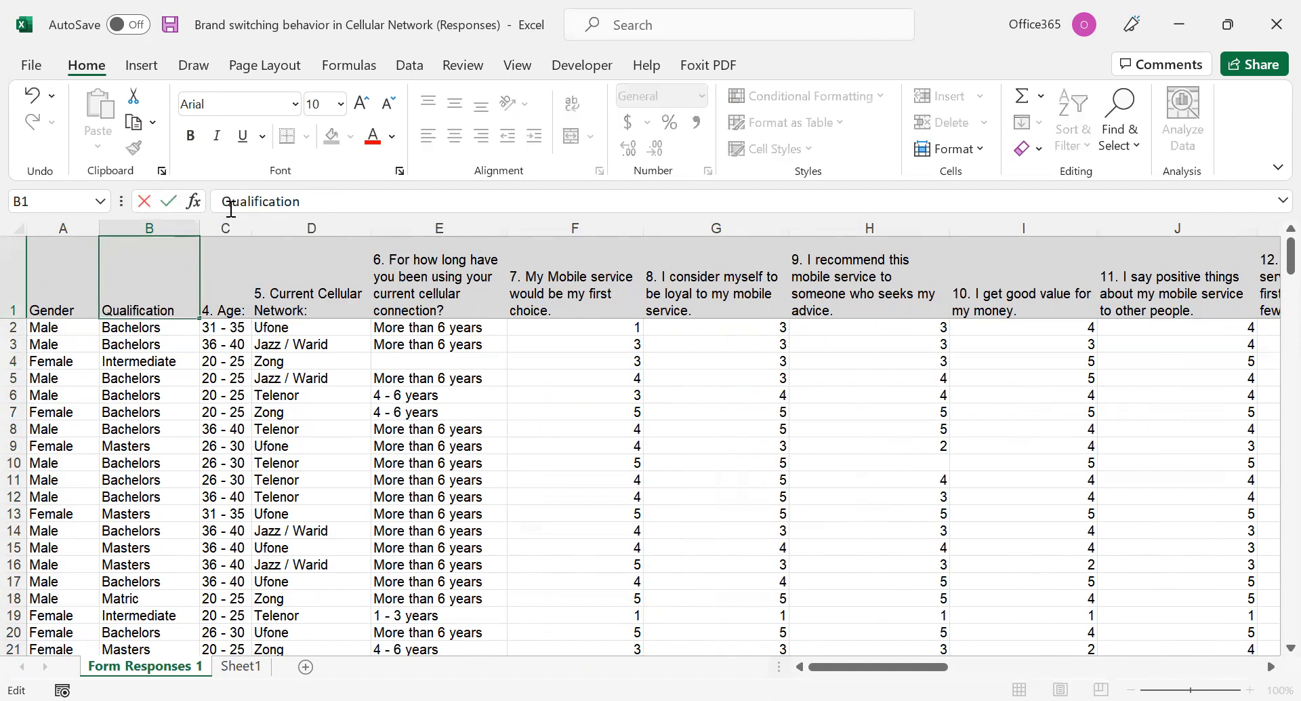
{"action": "left_click", "coordinate": [229, 312]}
{"action": "double_click", "coordinate": [229, 201]}
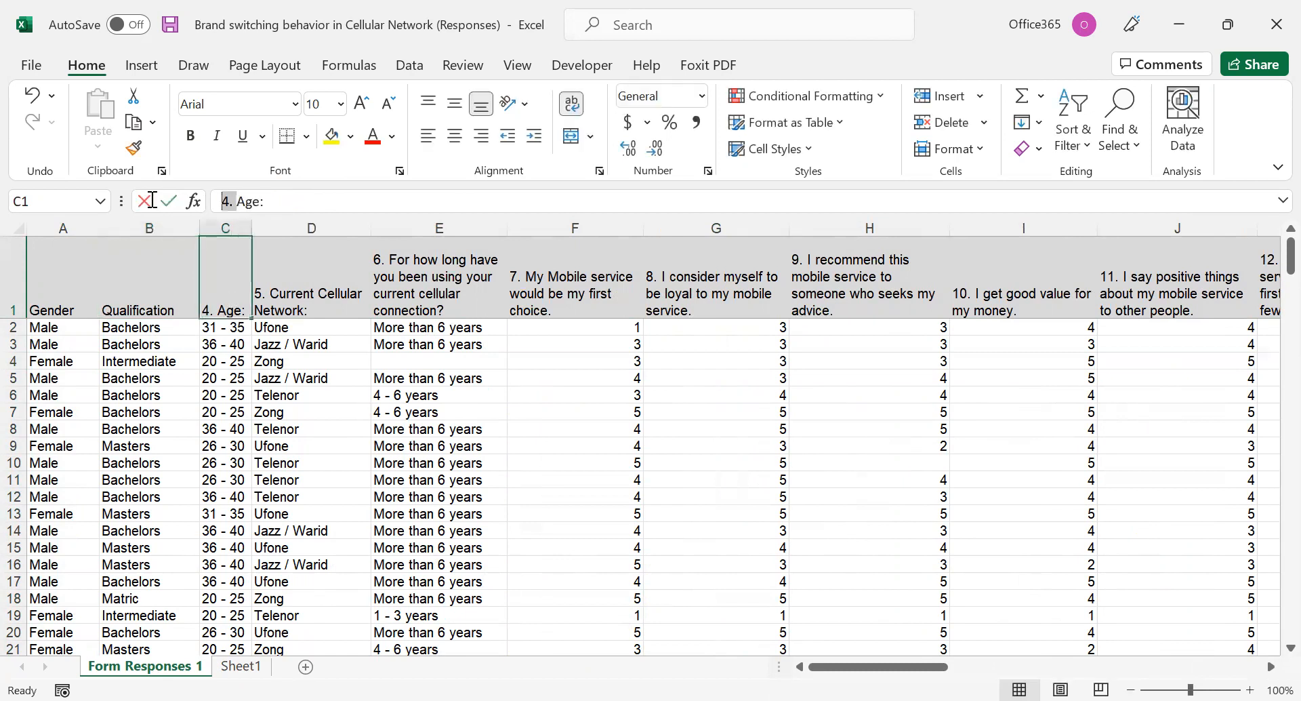
{"action": "key", "text": "BackSpace"}
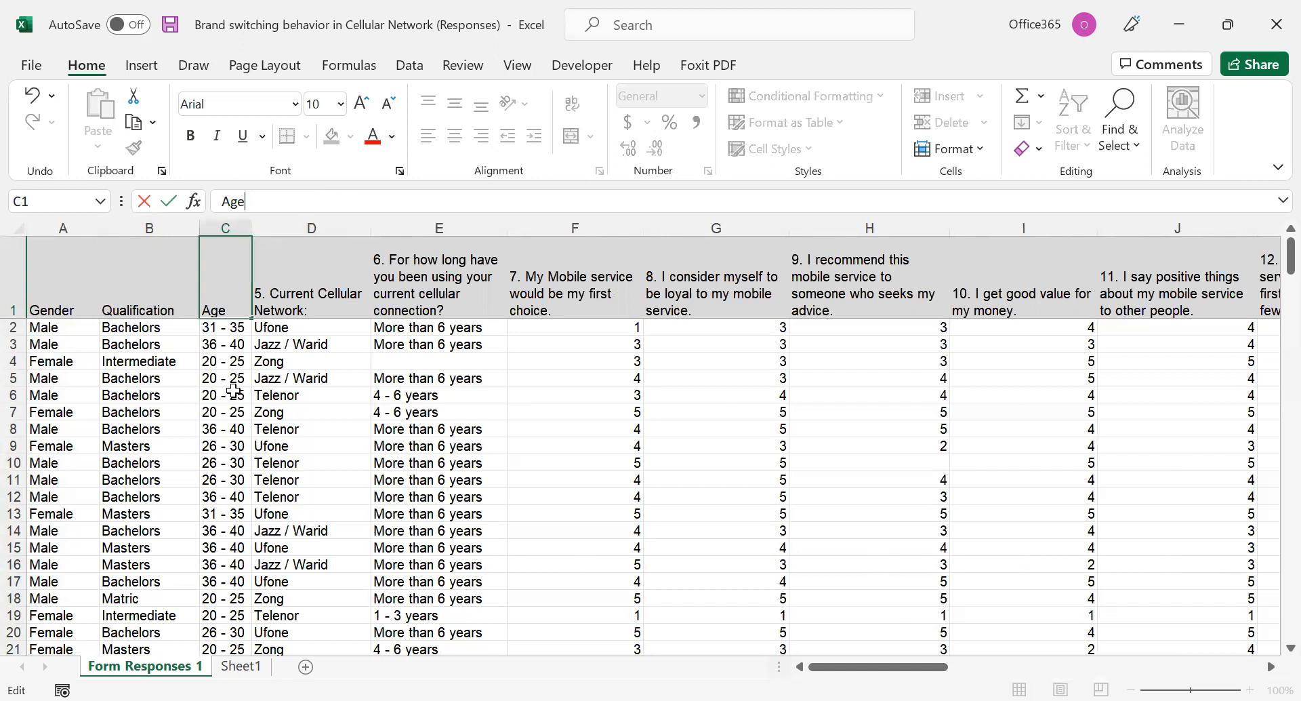
{"action": "left_click", "coordinate": [236, 362]}
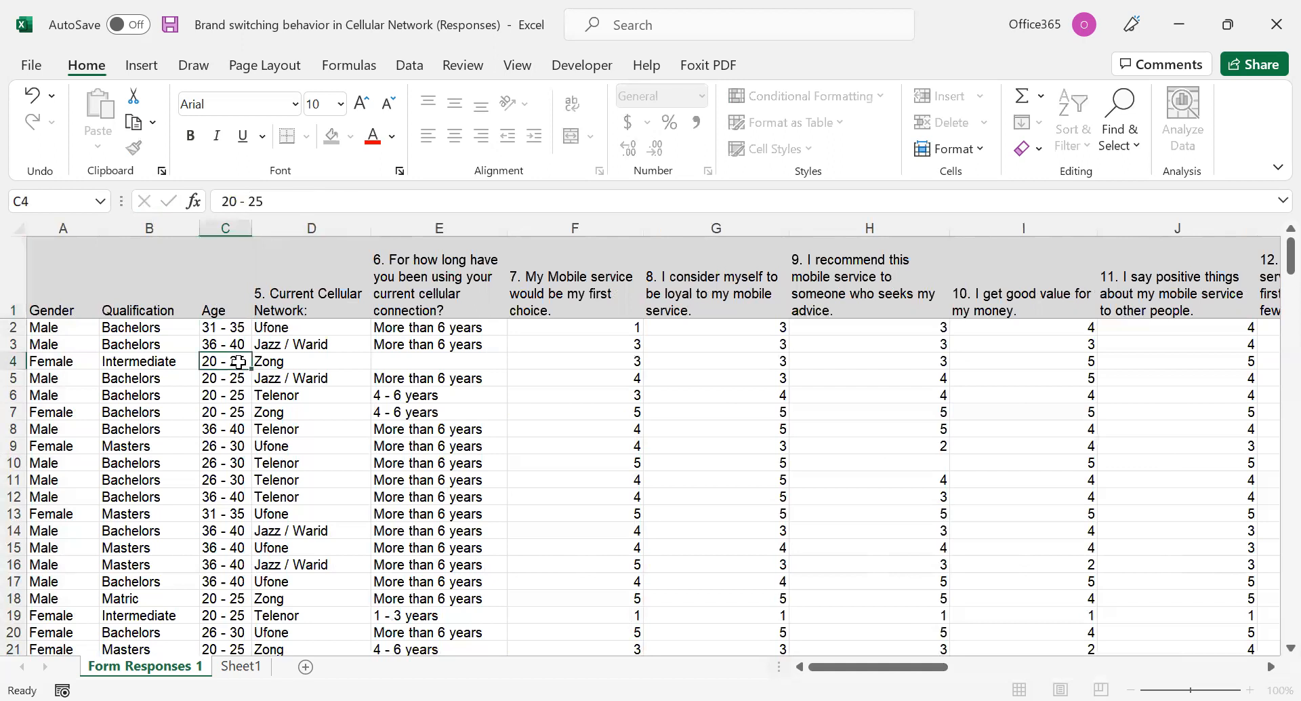
Go to Sheet1 and examine the whole conceptual framework diagram at 70% zoom
{"action": "left_click", "coordinate": [341, 288]}
{"action": "left_click", "coordinate": [417, 292]}
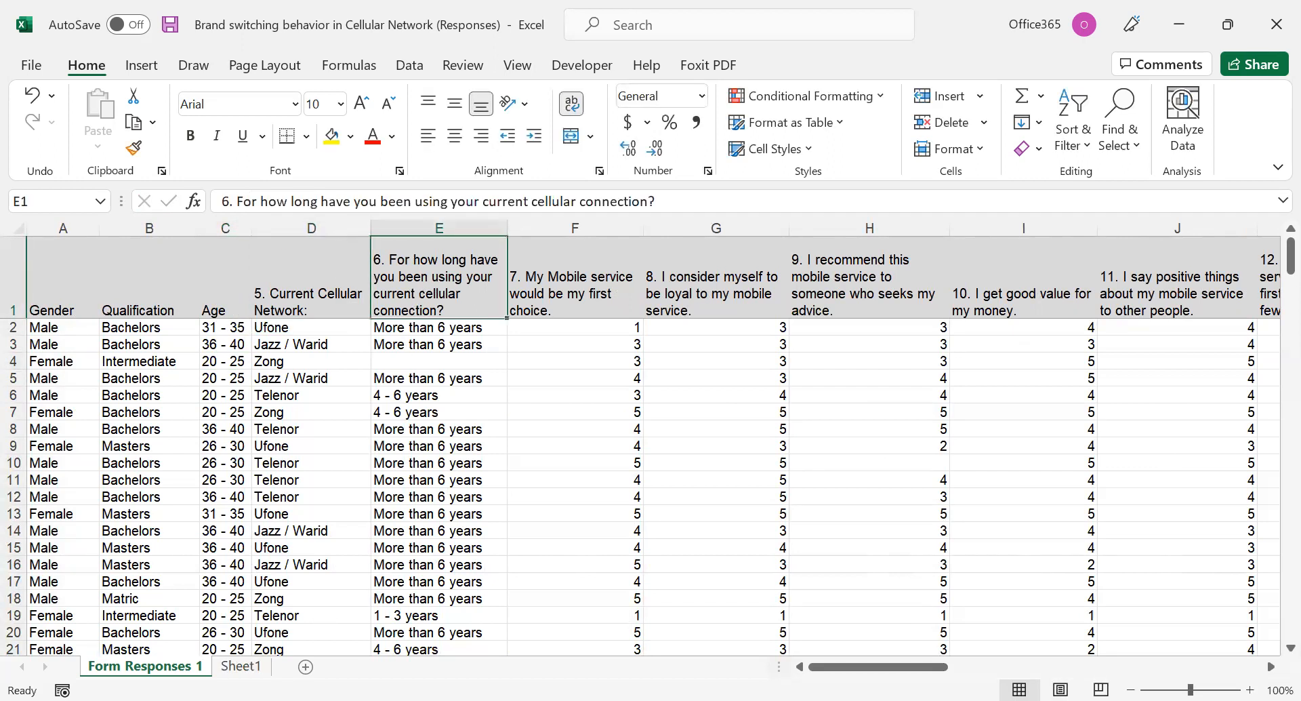
{"action": "key", "text": "ctrl+Page_Down"}
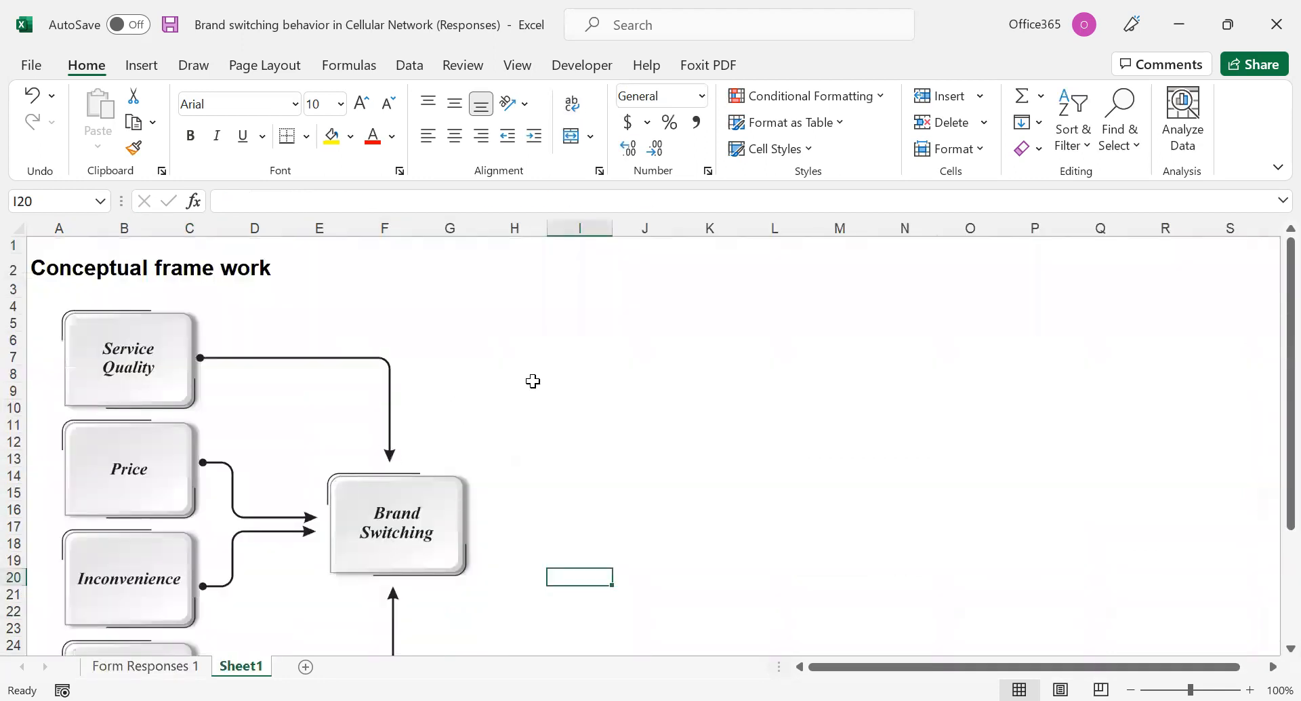
{"action": "scroll", "coordinate": [552, 381], "scroll_direction": "down", "scroll_amount": 1}
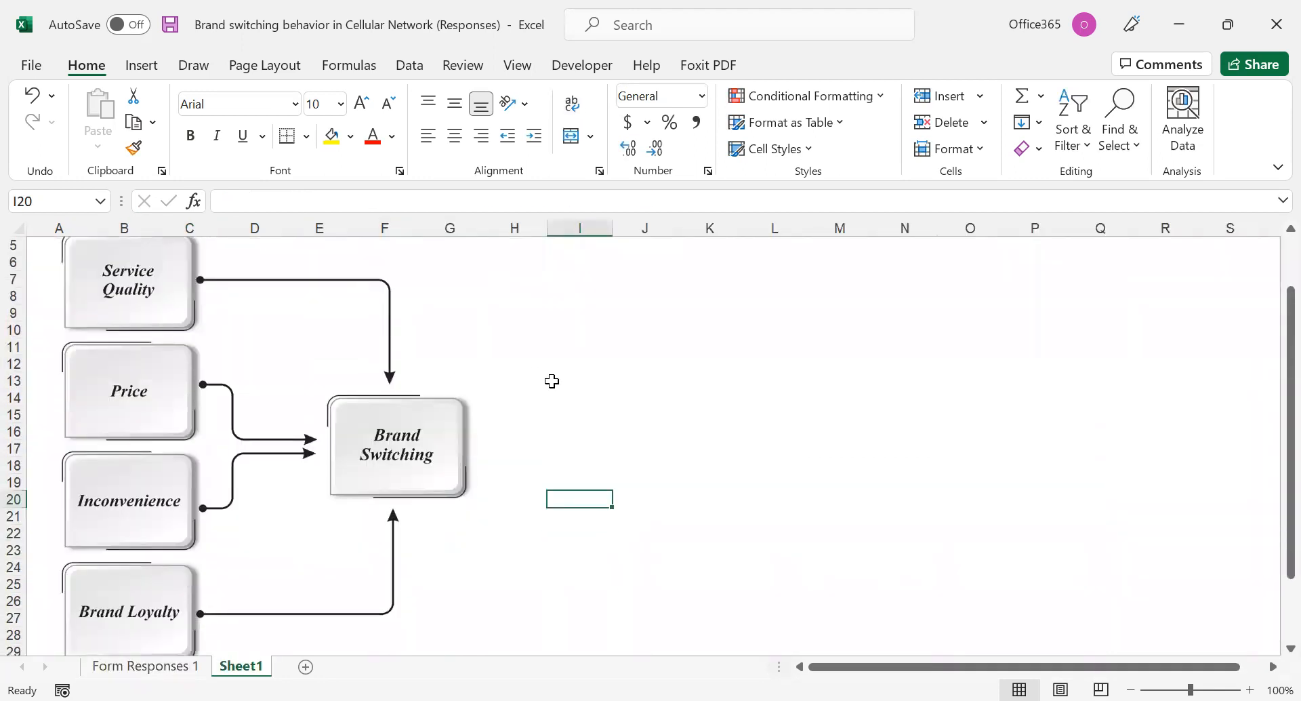
{"action": "scroll", "coordinate": [553, 381], "scroll_direction": "down", "scroll_amount": 2}
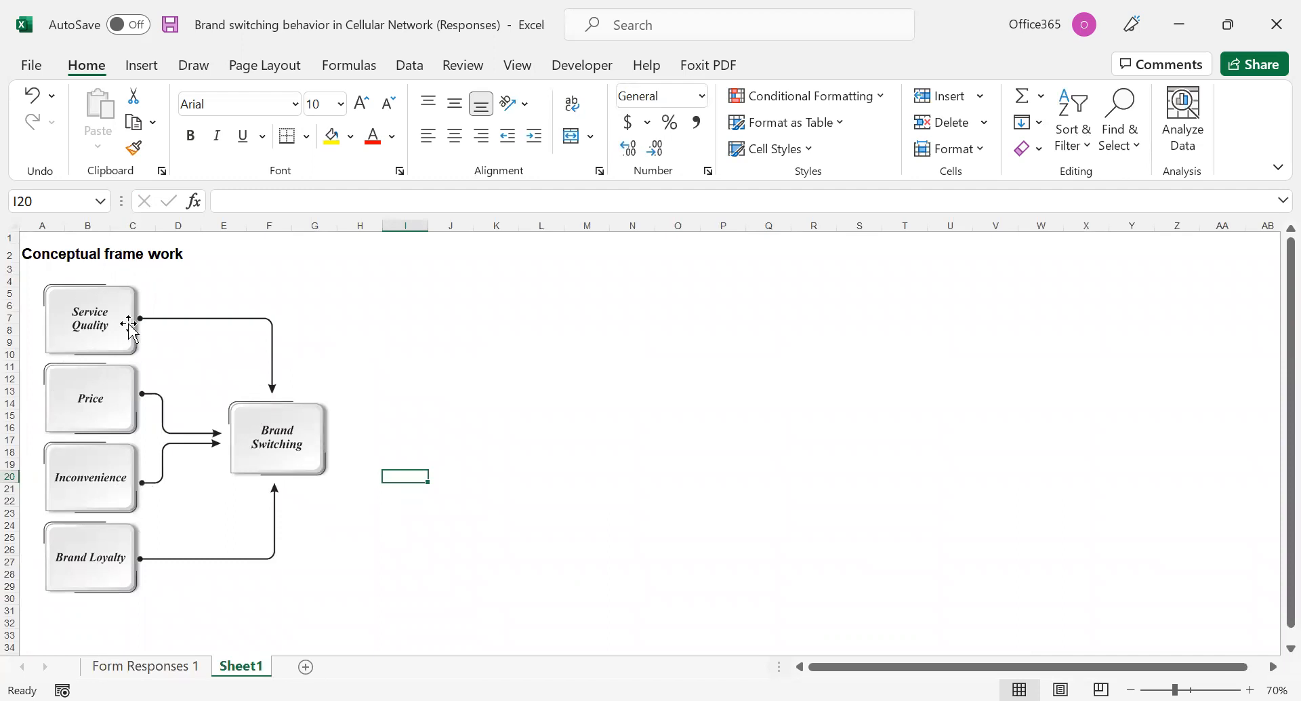
Enter the variable codes SQ, P, I, BL and BS in cells I5, I12, I17, I22 and I28 beside the diagram
{"action": "left_click", "coordinate": [411, 295]}
{"action": "type", "text": "SQ"}
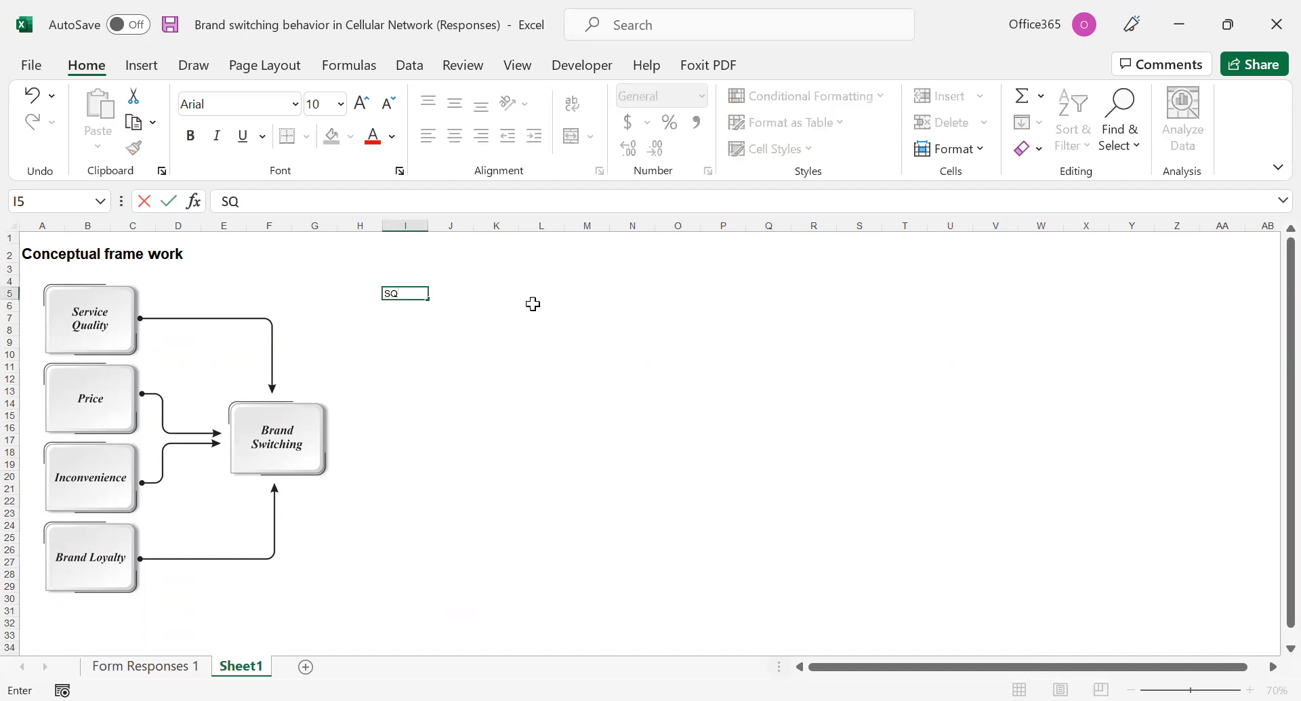
{"action": "left_click", "coordinate": [404, 330]}
{"action": "left_click", "coordinate": [420, 379]}
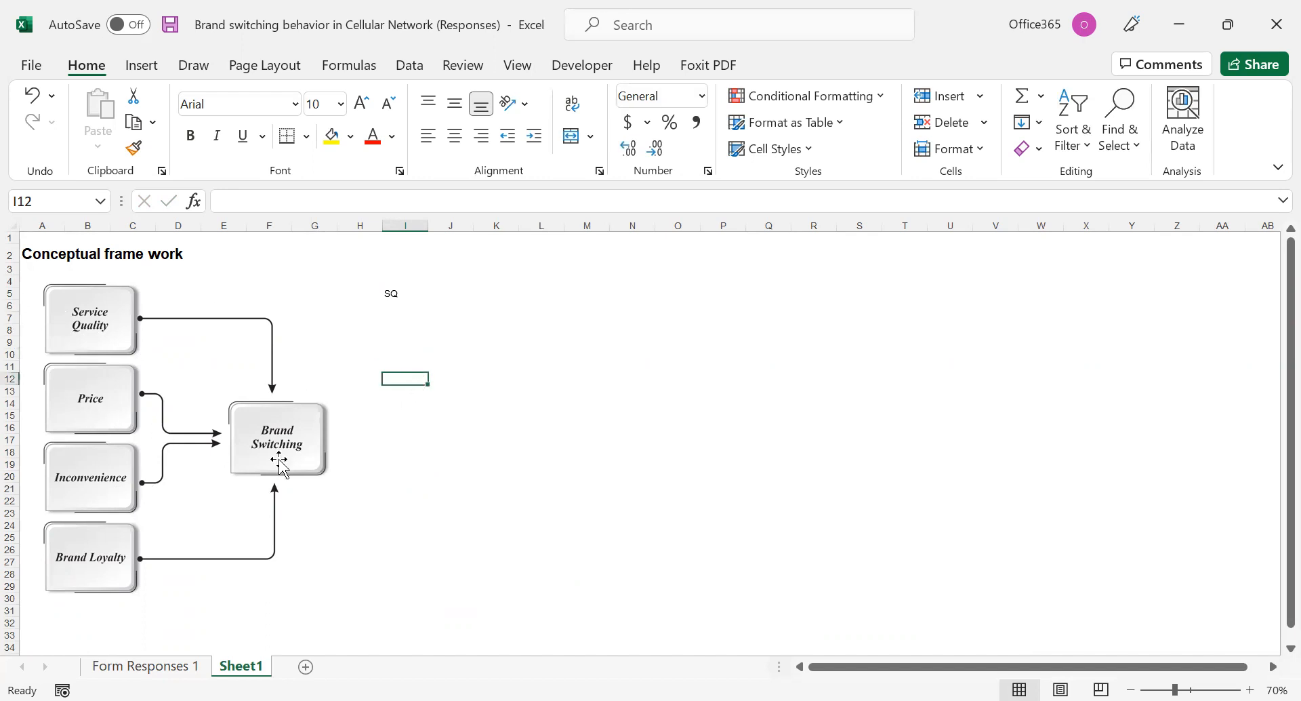
{"action": "type", "text": "P"}
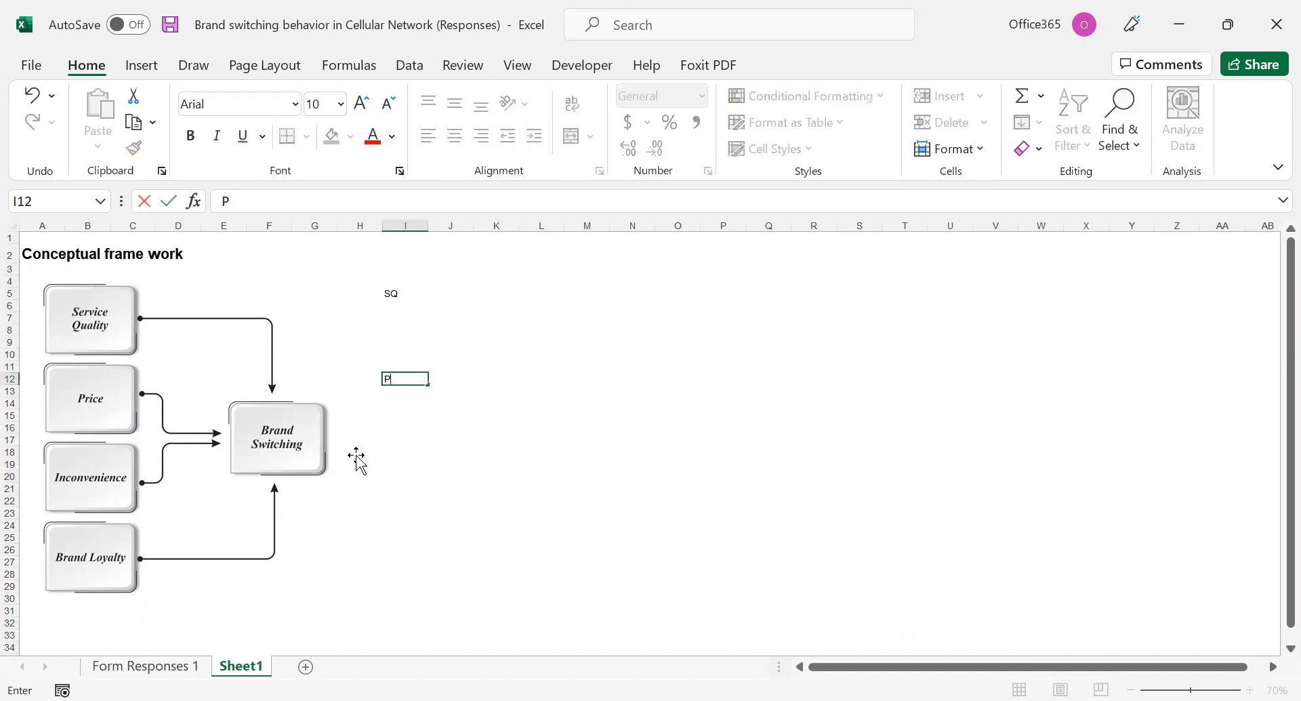
{"action": "left_click", "coordinate": [416, 441]}
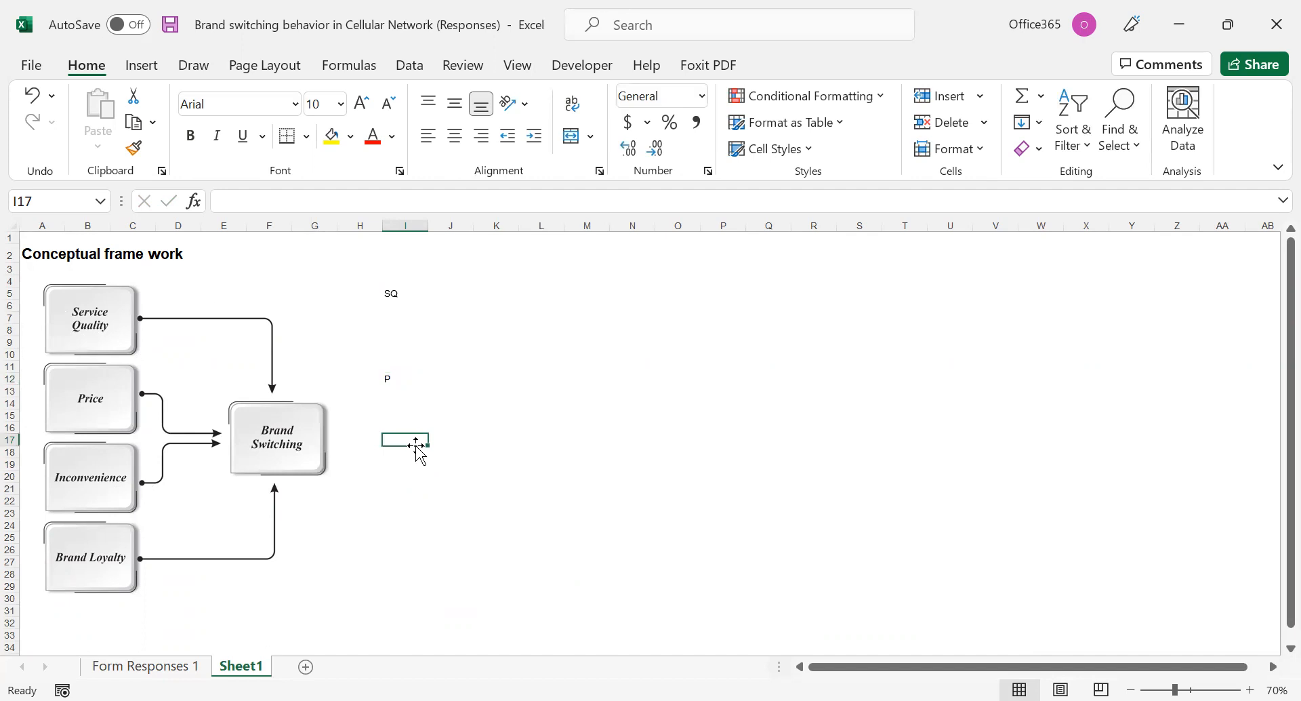
{"action": "type", "text": "I"}
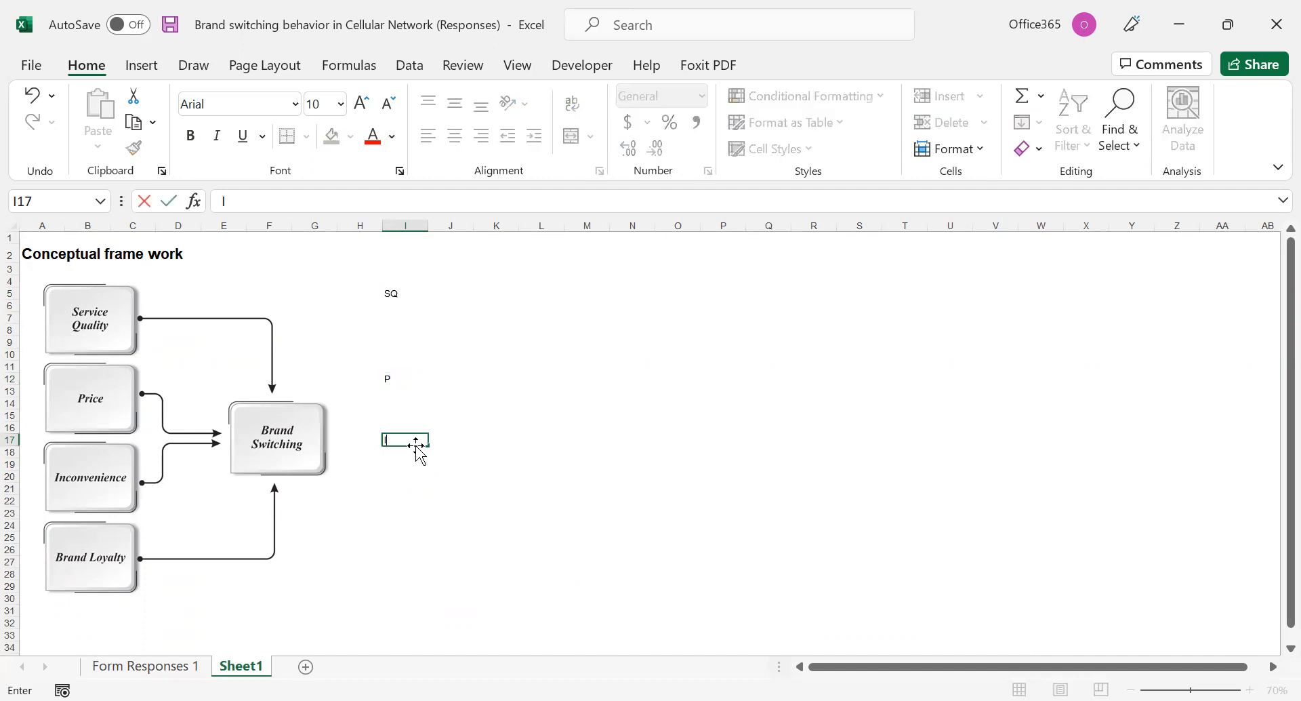
{"action": "left_click", "coordinate": [421, 505]}
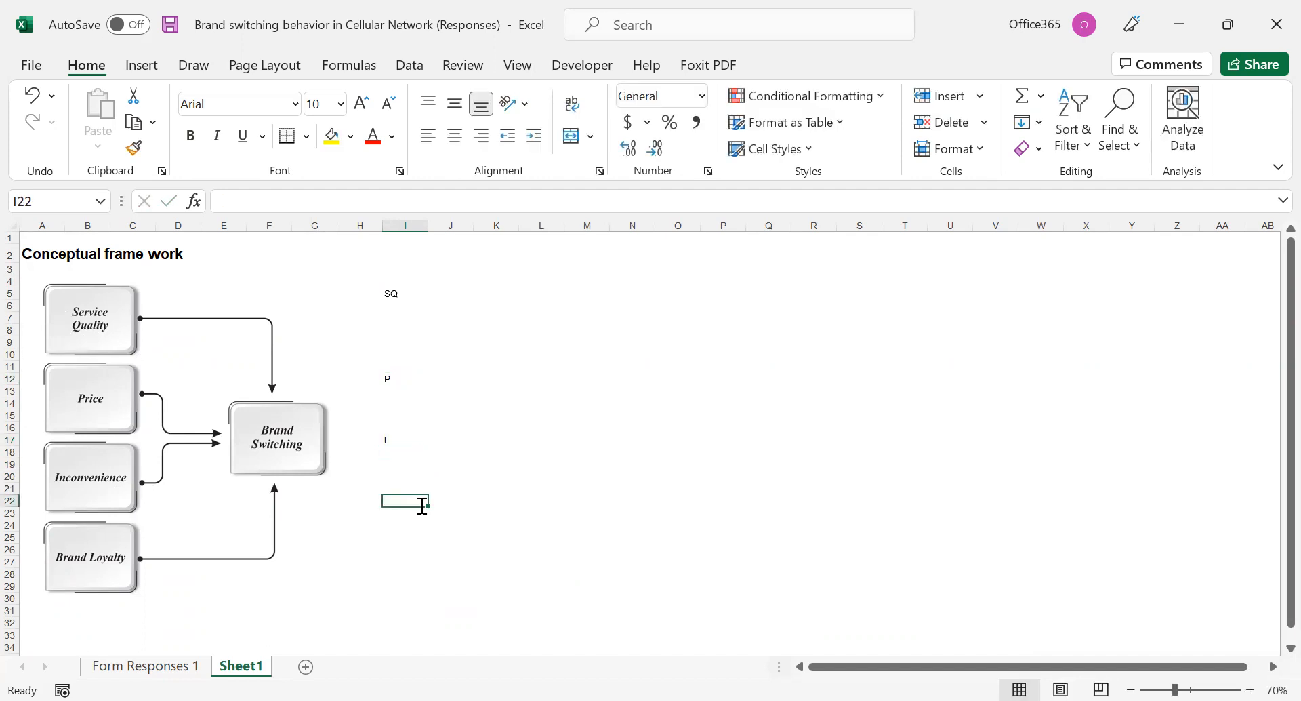
{"action": "type", "text": "BL"}
{"action": "left_click", "coordinate": [408, 572]}
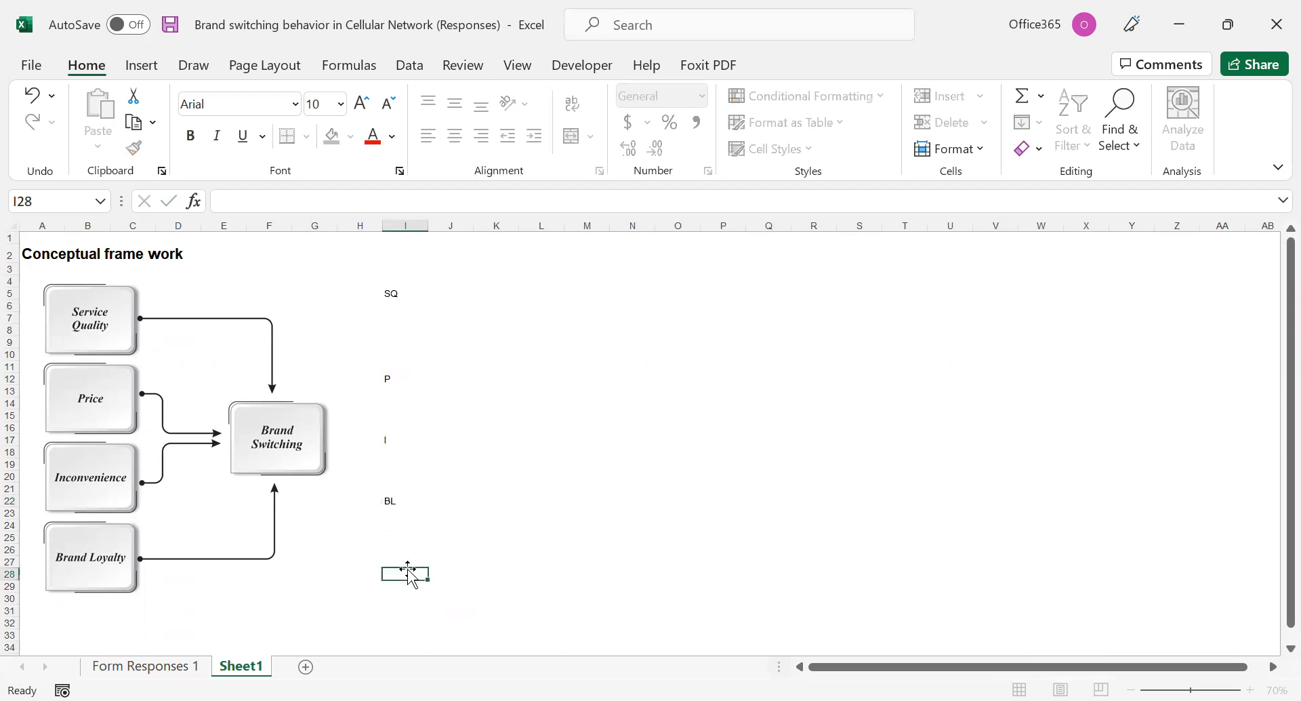
{"action": "type", "text": "BS"}
{"action": "left_click", "coordinate": [409, 377]}
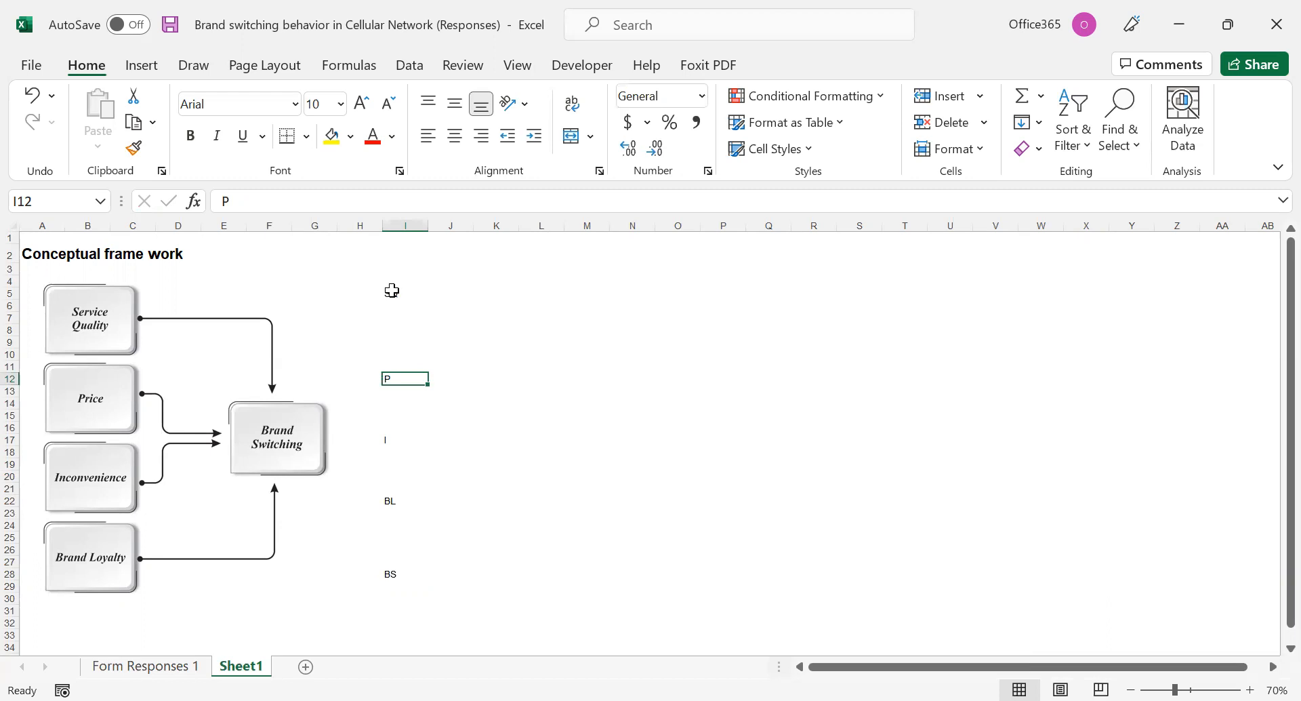
Enter the item counts 5, 4, 3, 4 and 6 beside the SQ, P, I, BL and BS codes in column J
{"action": "left_click", "coordinate": [415, 293]}
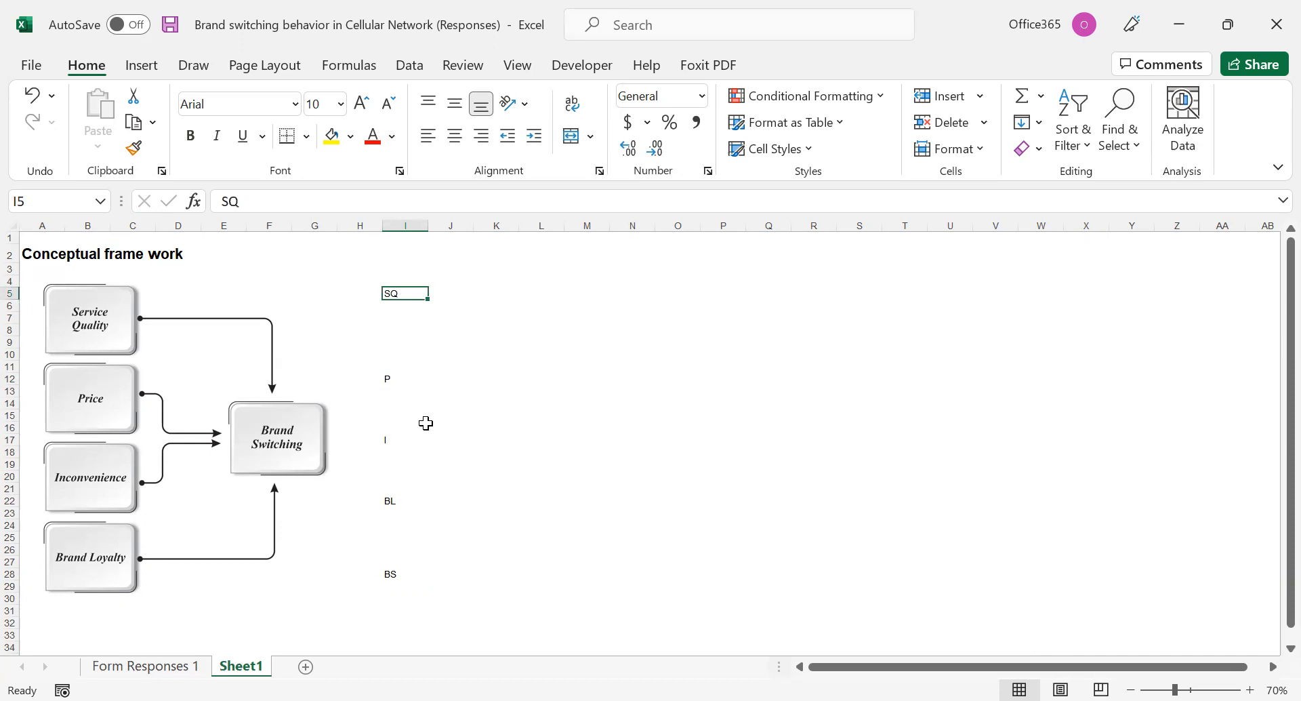
{"action": "left_click", "coordinate": [456, 297]}
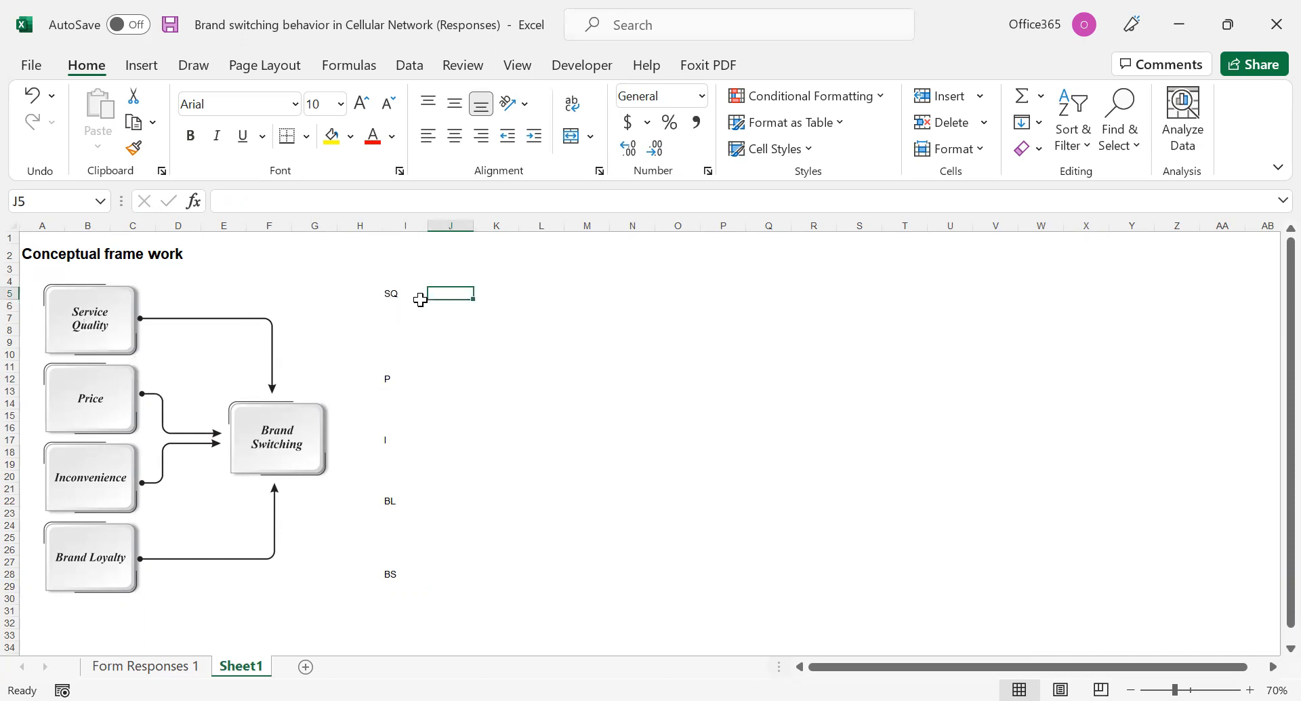
{"action": "type", "text": "5"}
{"action": "left_click", "coordinate": [441, 378]}
{"action": "type", "text": "4"}
{"action": "left_click", "coordinate": [454, 441]}
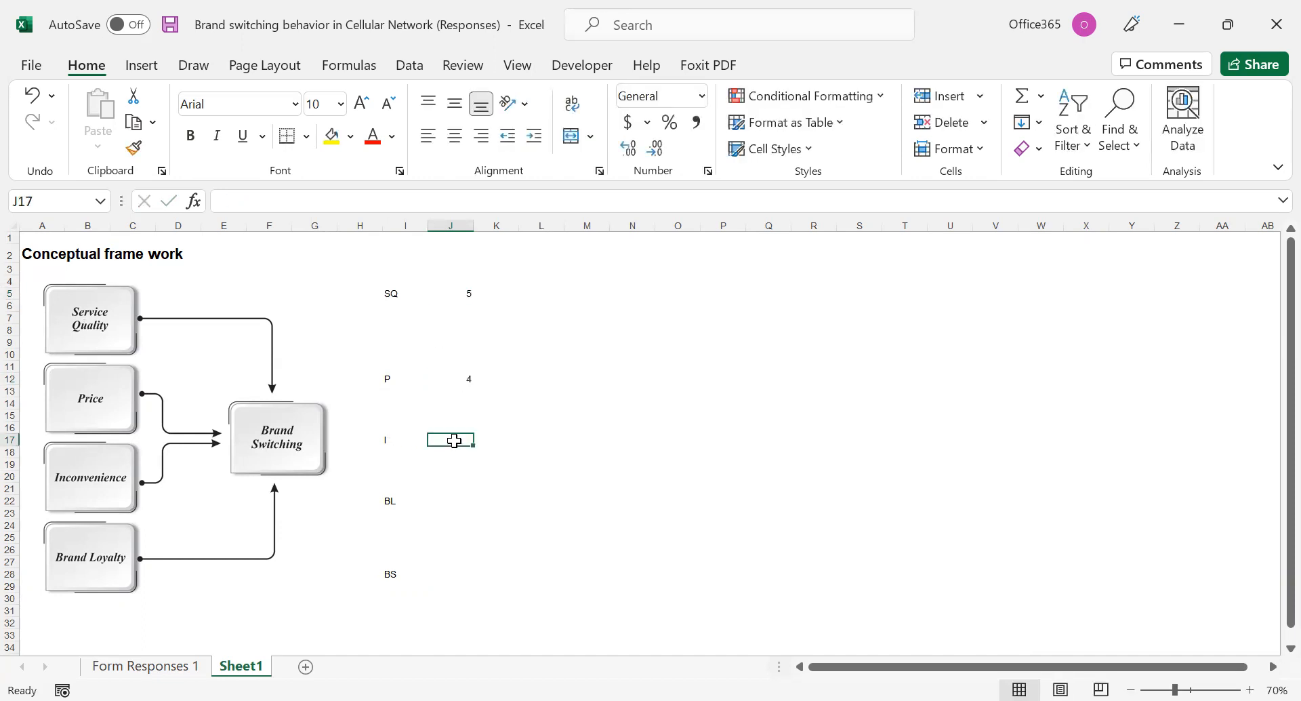
{"action": "type", "text": "3"}
{"action": "left_click", "coordinate": [457, 501]}
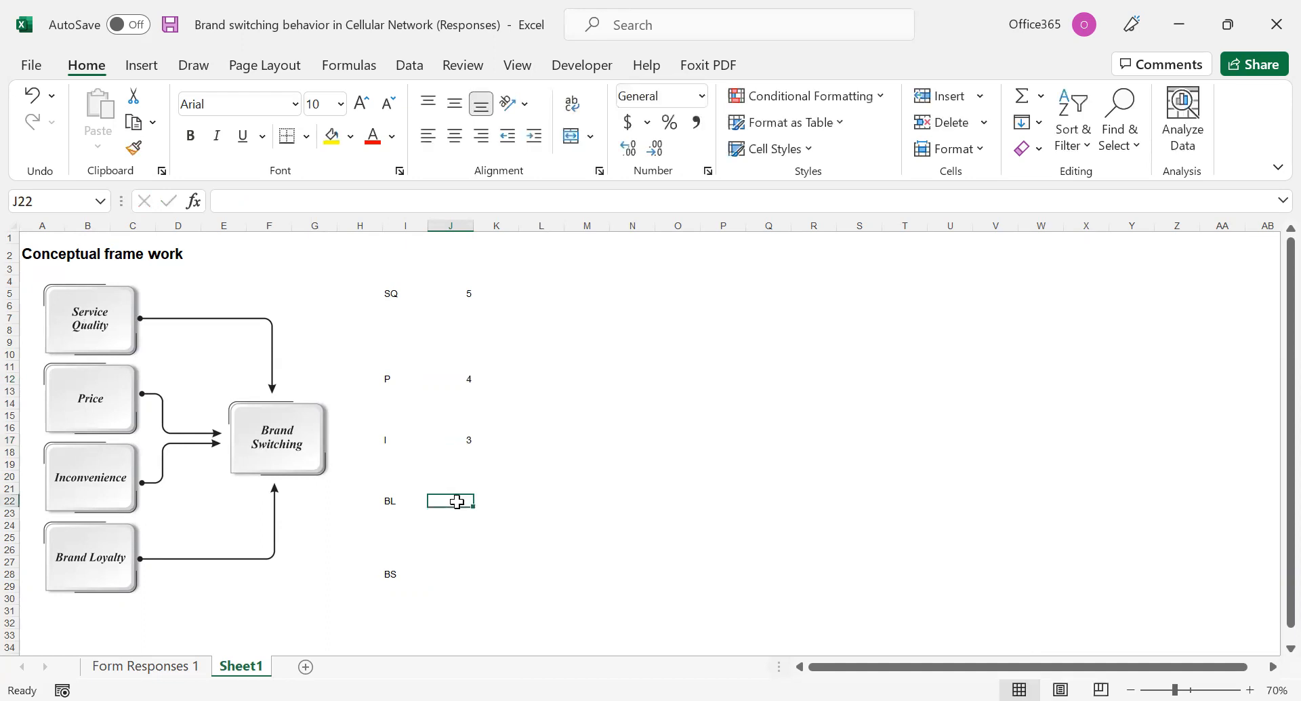
{"action": "type", "text": "4"}
{"action": "left_click", "coordinate": [463, 573]}
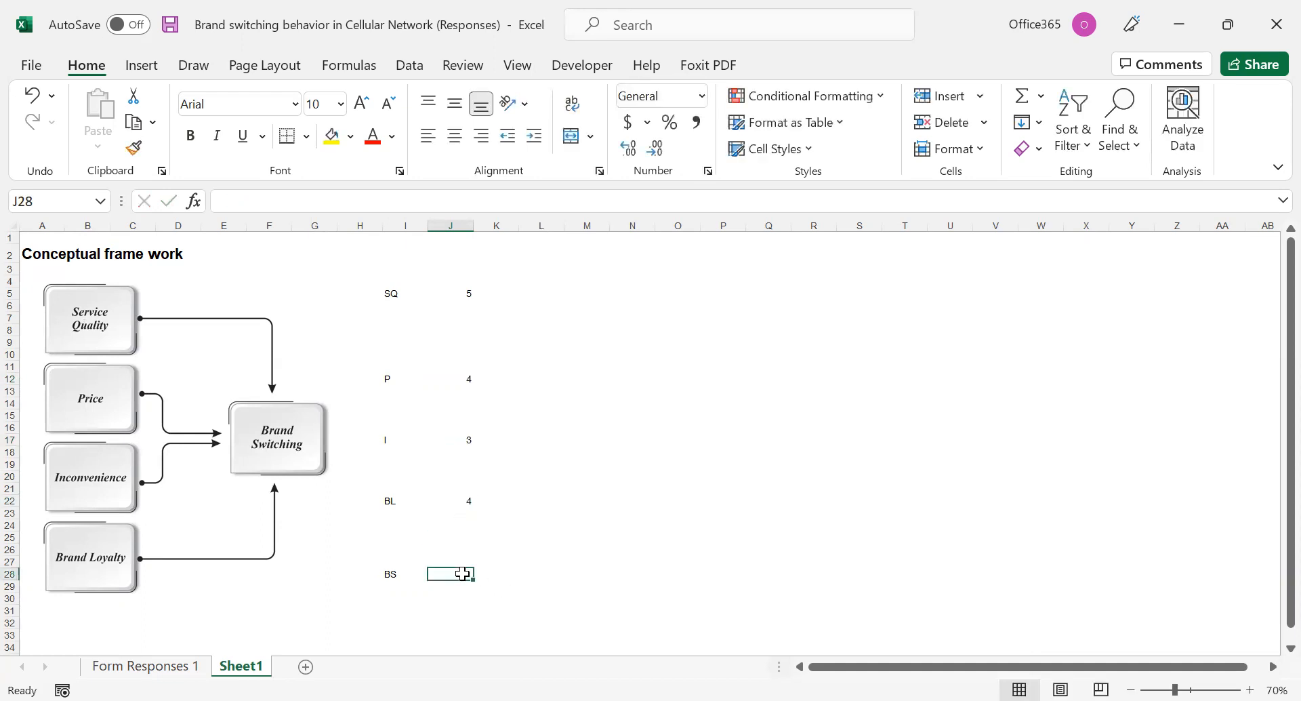
{"action": "type", "text": "6"}
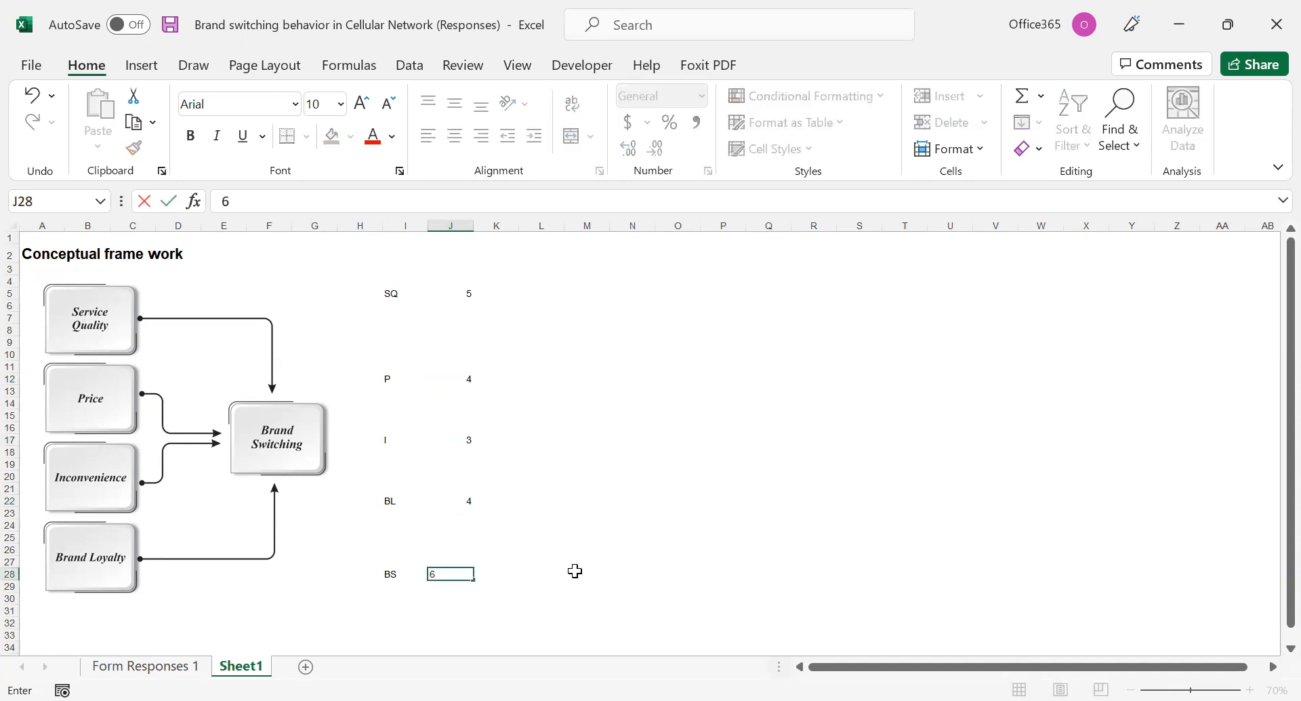
{"action": "left_click", "coordinate": [597, 513]}
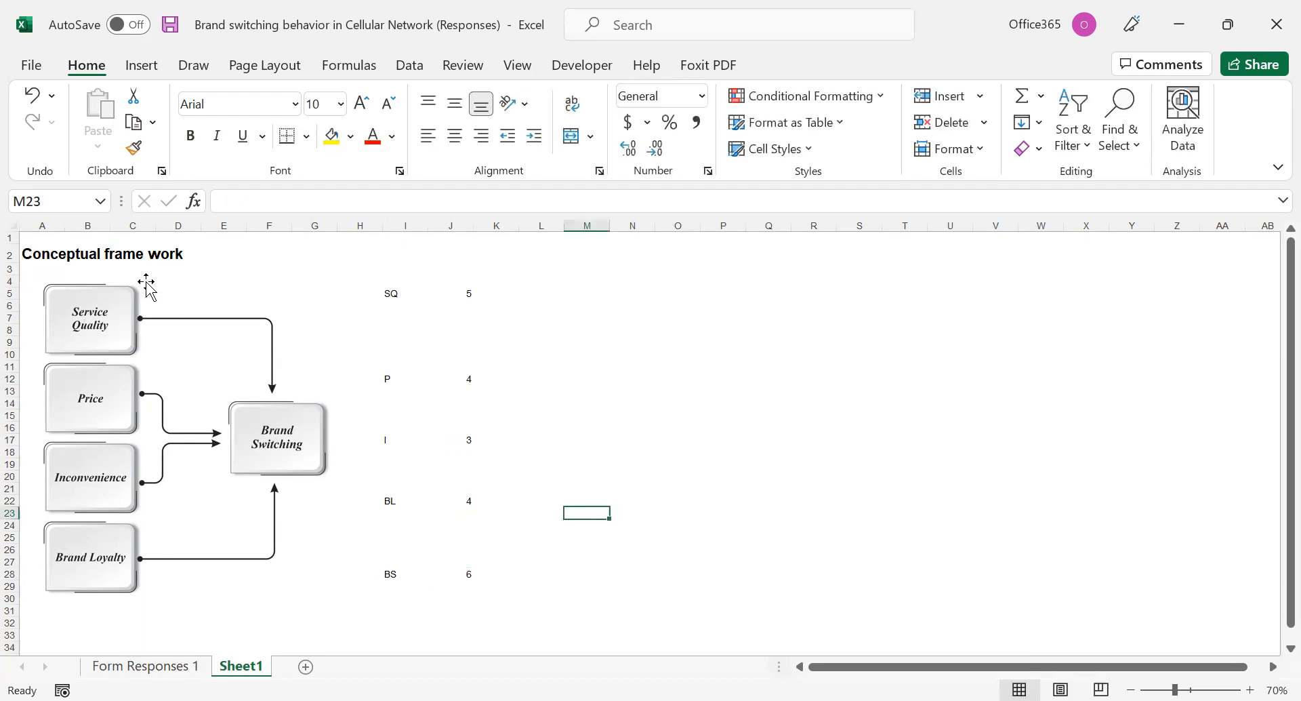
Review the survey question headers across the Form Responses 1 sheet, from question 6 through question 25
{"action": "left_click", "coordinate": [145, 666]}
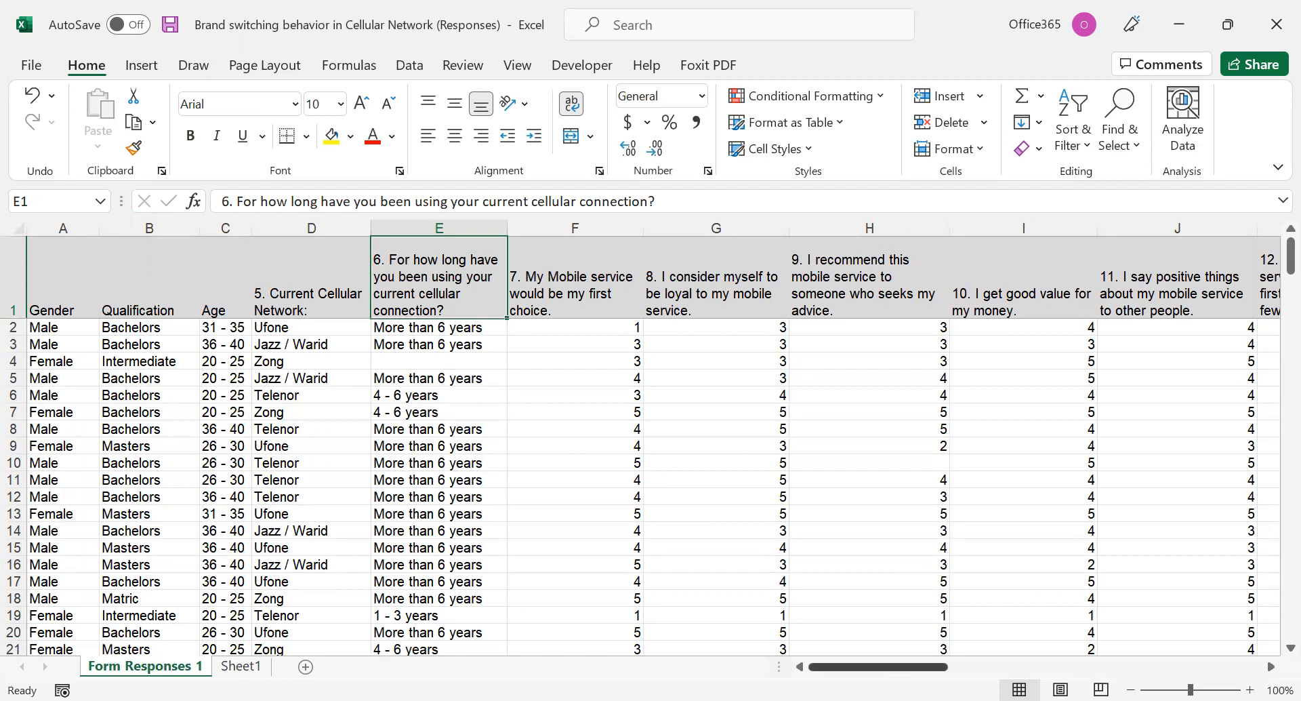
{"action": "left_click_drag", "start_coordinate": [895, 666], "coordinate": [1176, 657]}
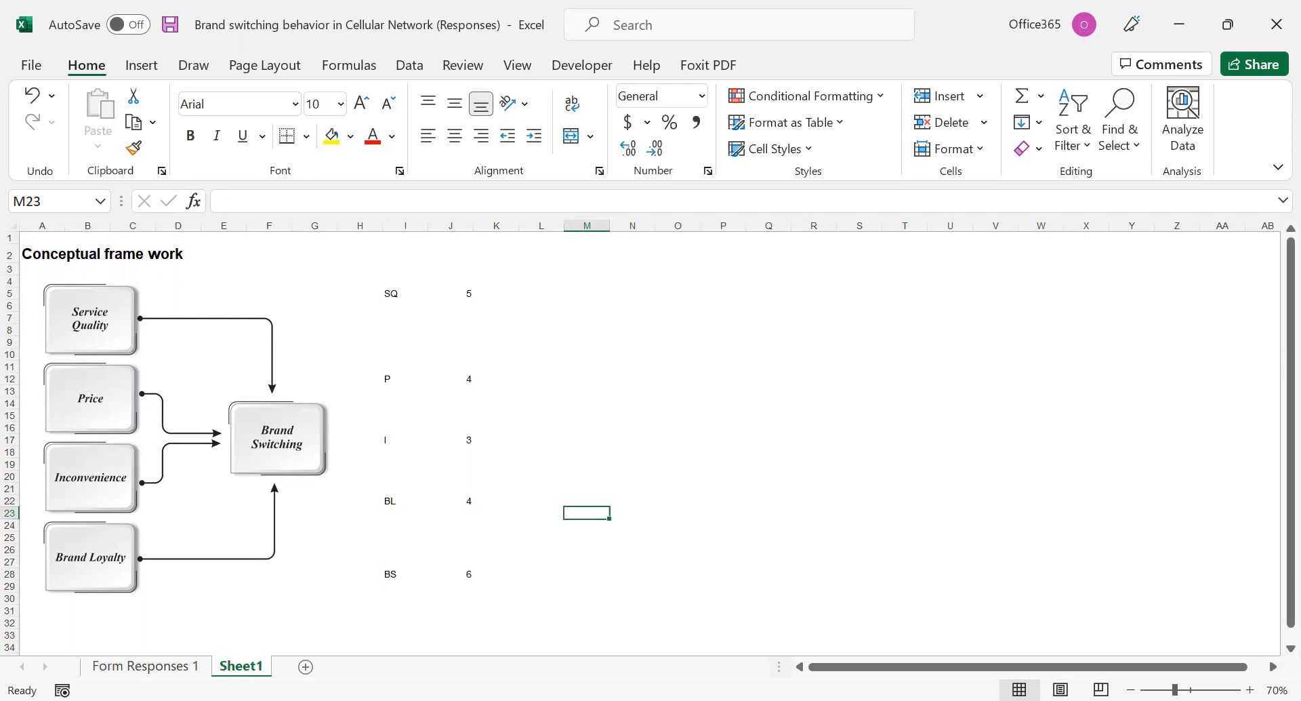
{"action": "key", "text": "ctrl+Page_Up"}
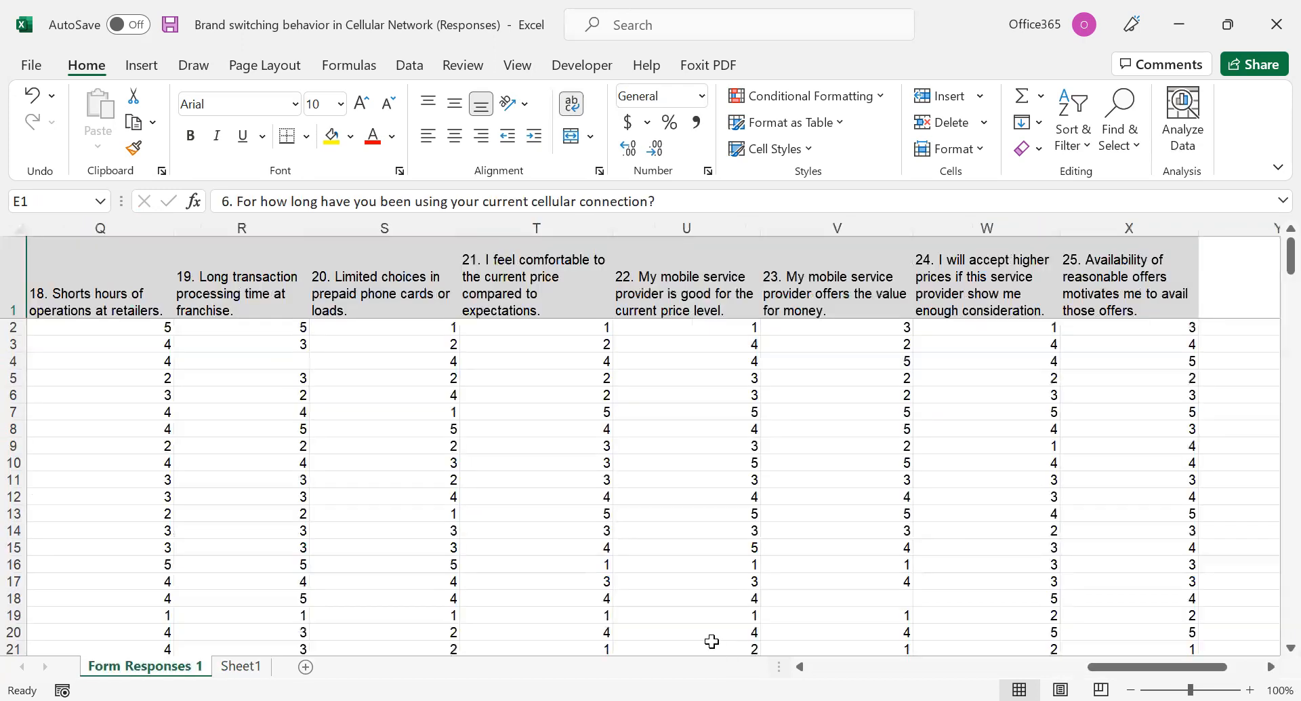
{"action": "scroll", "coordinate": [447, 295], "scroll_direction": "left", "scroll_amount": 5}
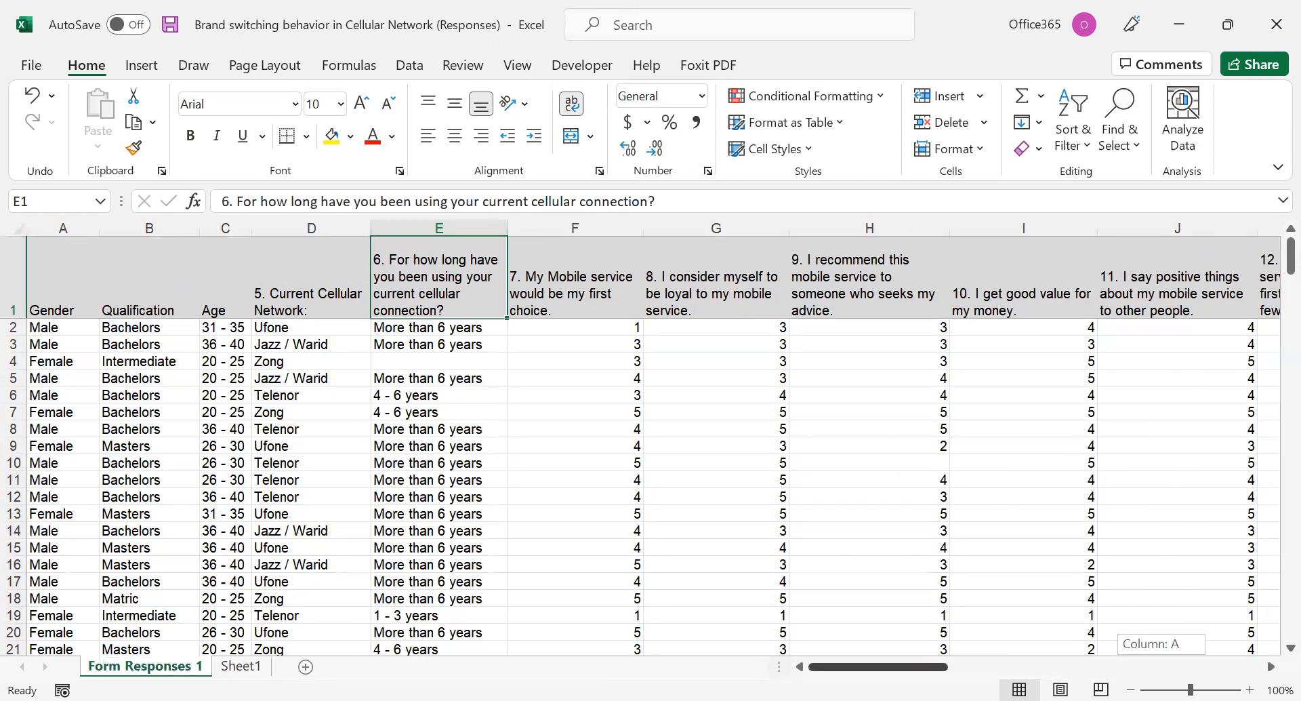
{"action": "left_click", "coordinate": [595, 240]}
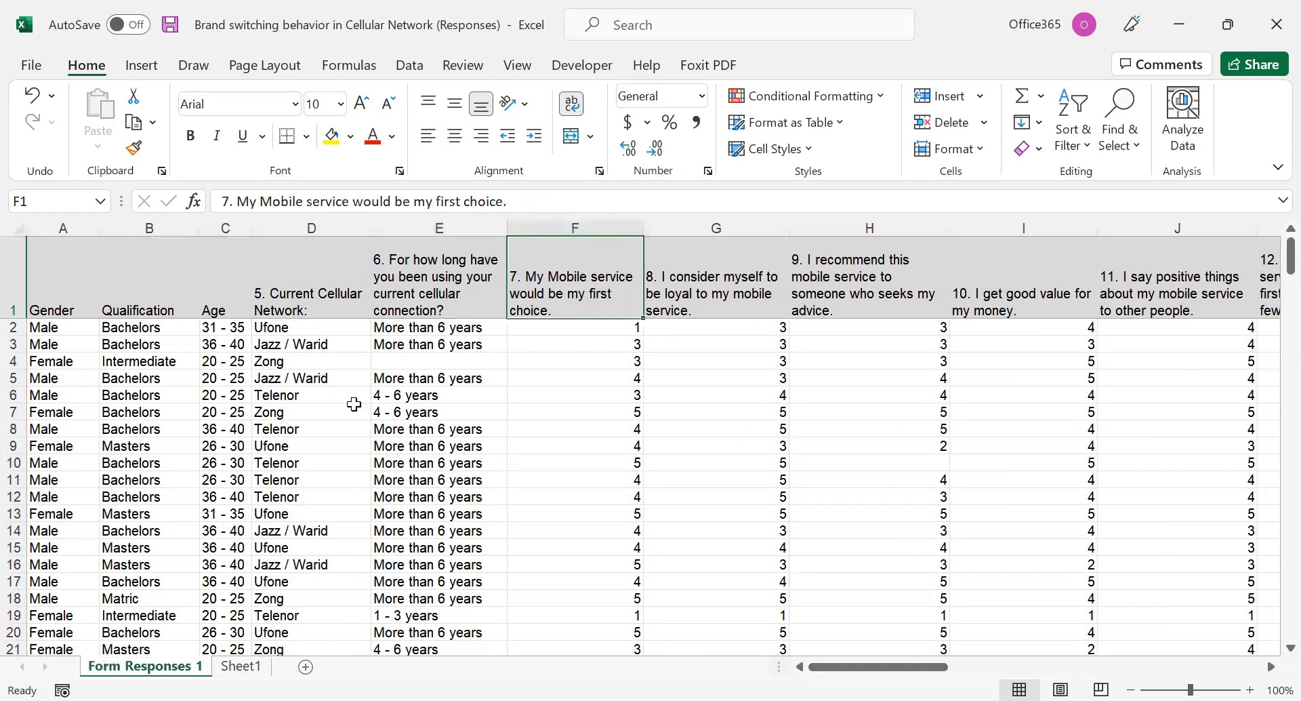
{"action": "left_click", "coordinate": [400, 284]}
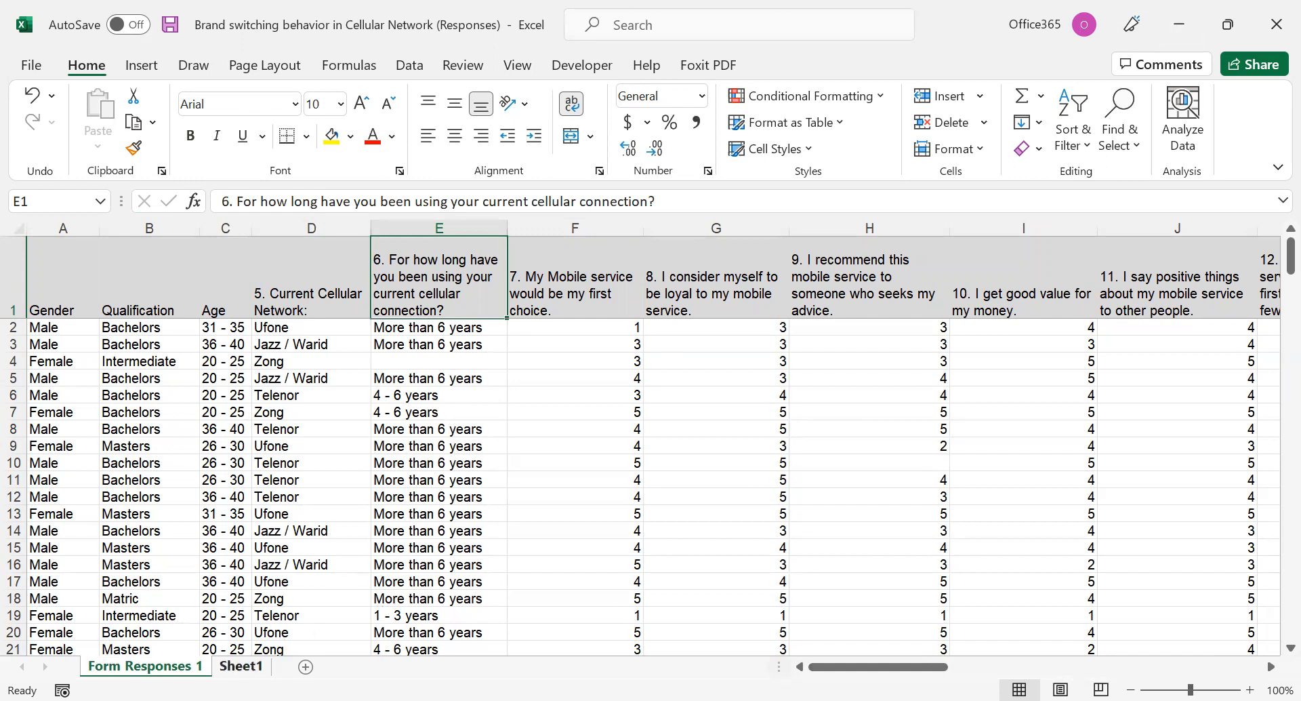
List the service quality item codes SQ1 to SQ5 in cells K7 to K11 of Sheet1
{"action": "left_click", "coordinate": [240, 666]}
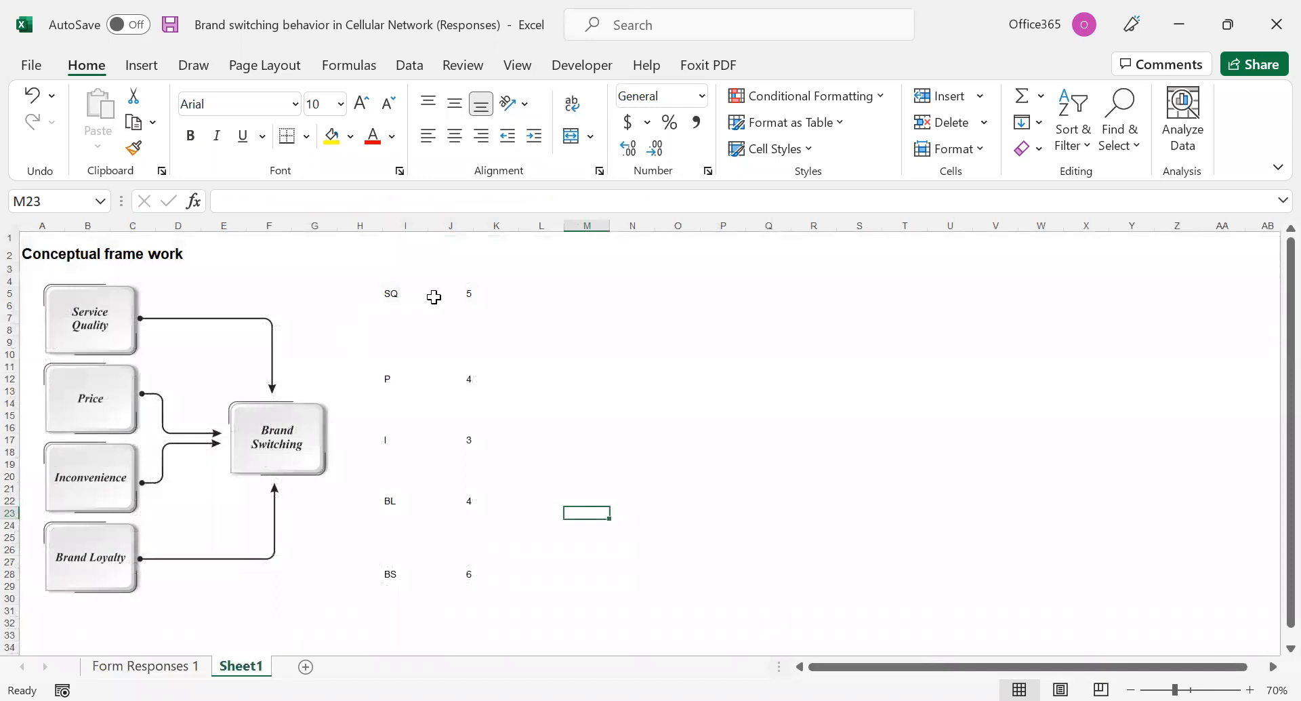
{"action": "left_click", "coordinate": [479, 318]}
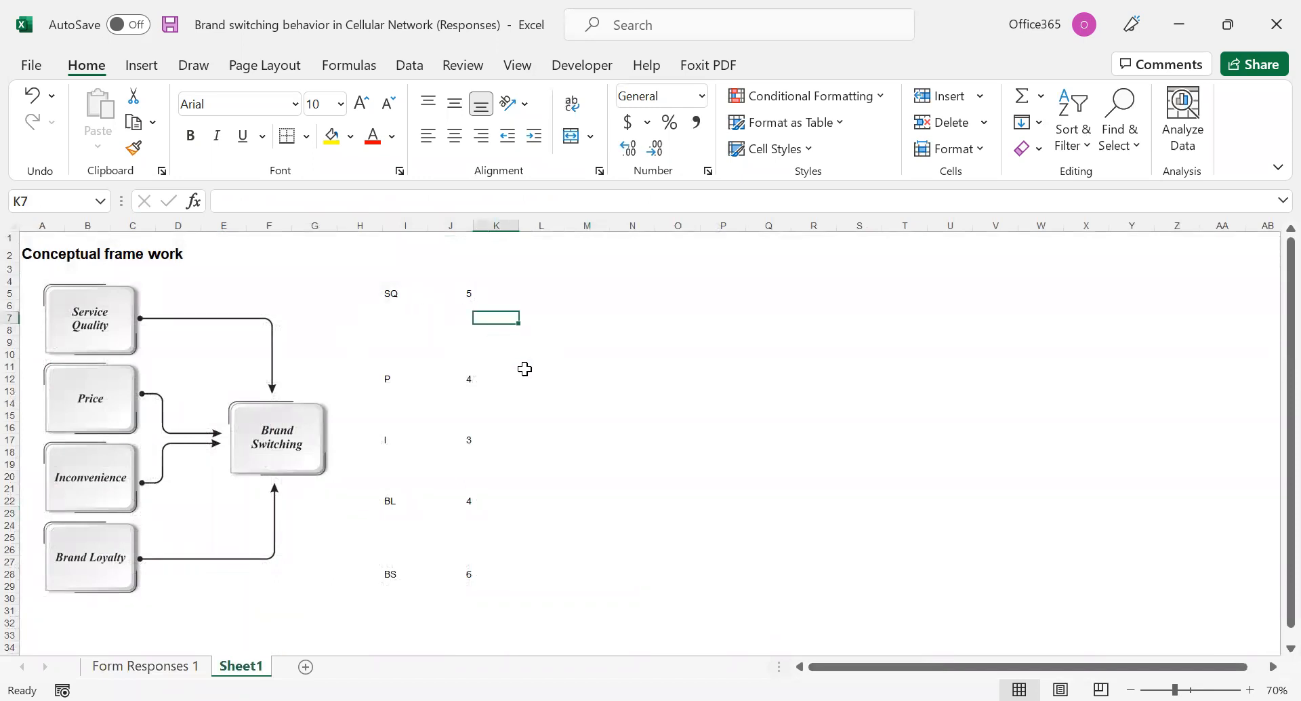
{"action": "type", "text": "SQ1"}
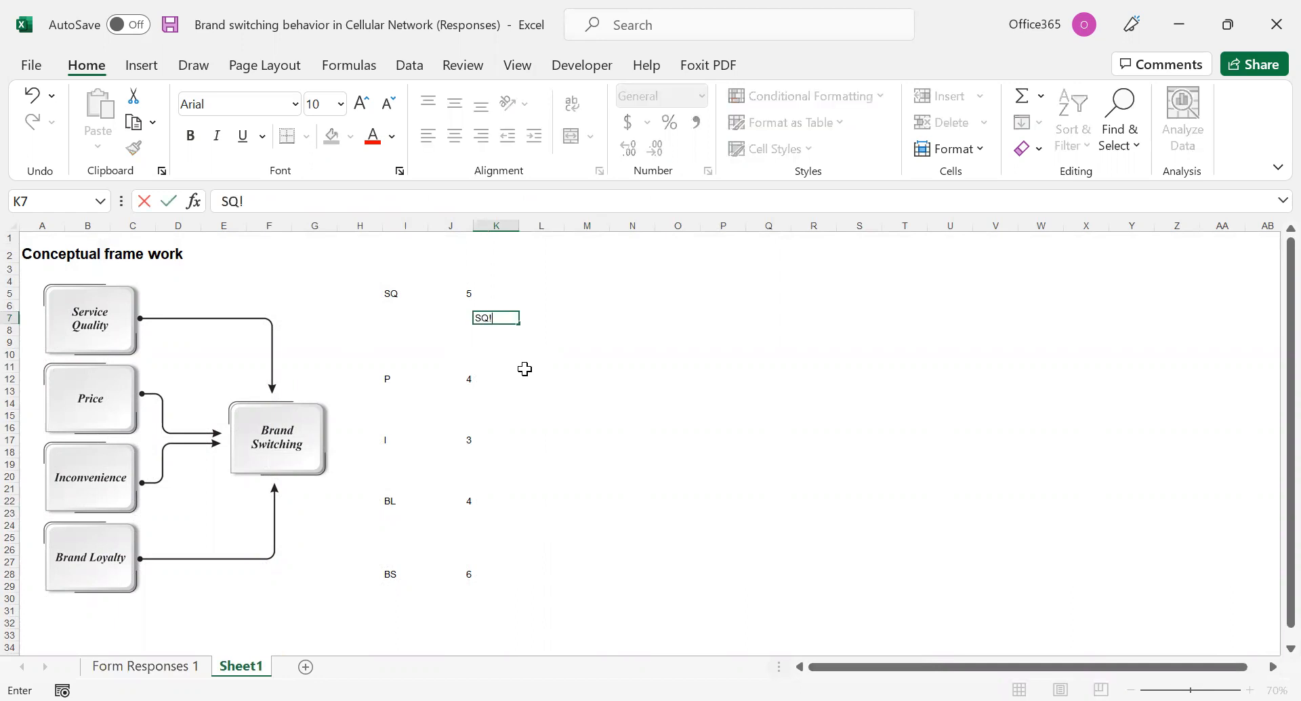
{"action": "key", "text": "Return"}
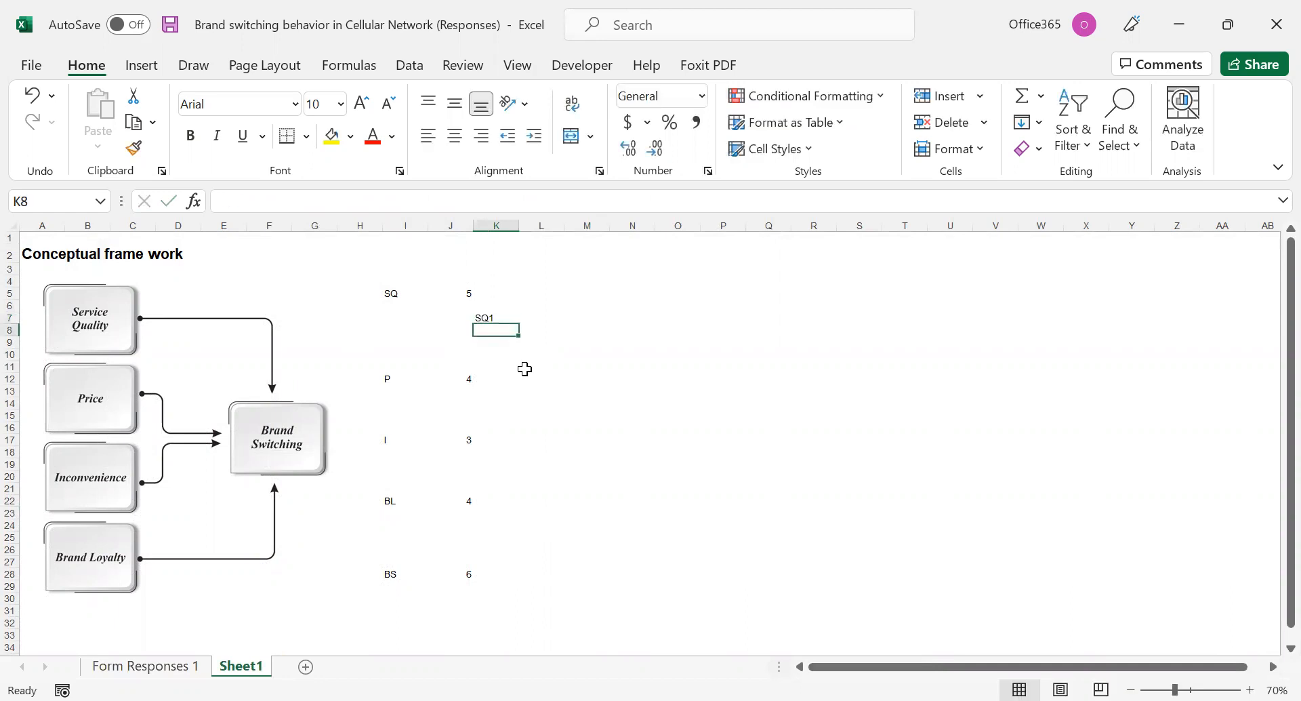
{"action": "type", "text": "SQ"}
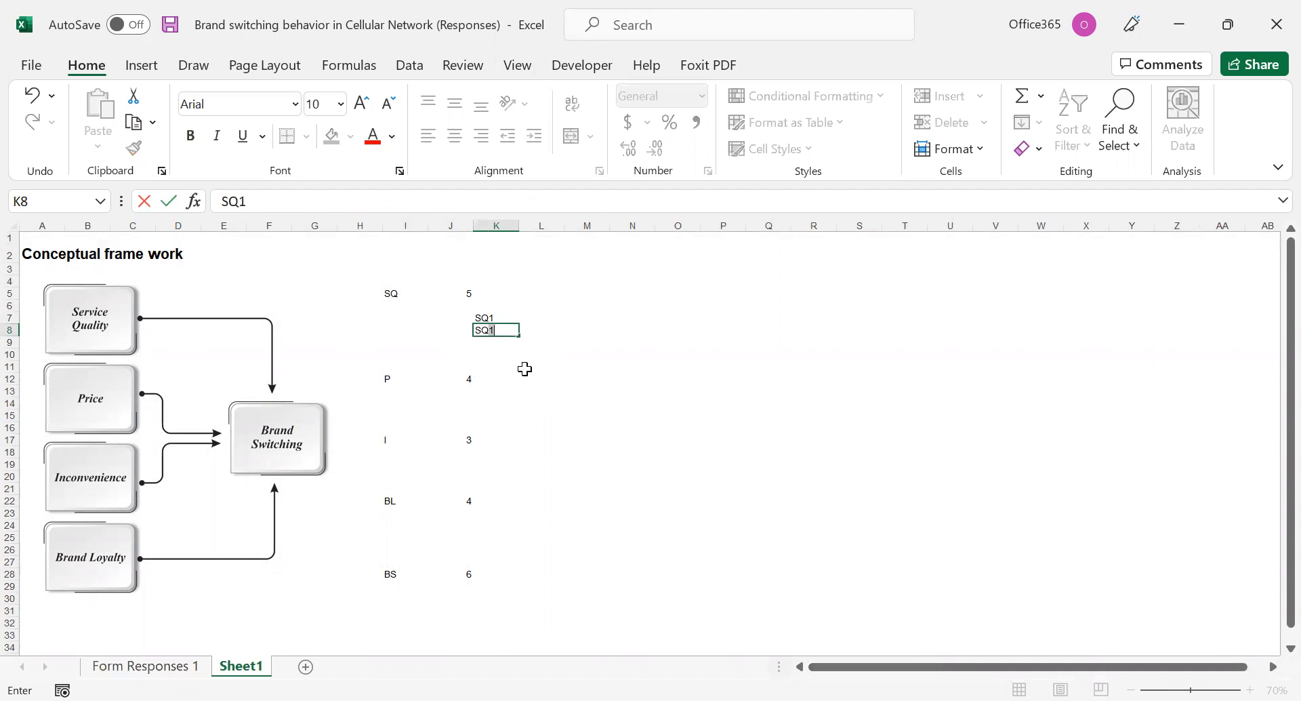
{"action": "type", "text": "2"}
{"action": "key", "text": "Return"}
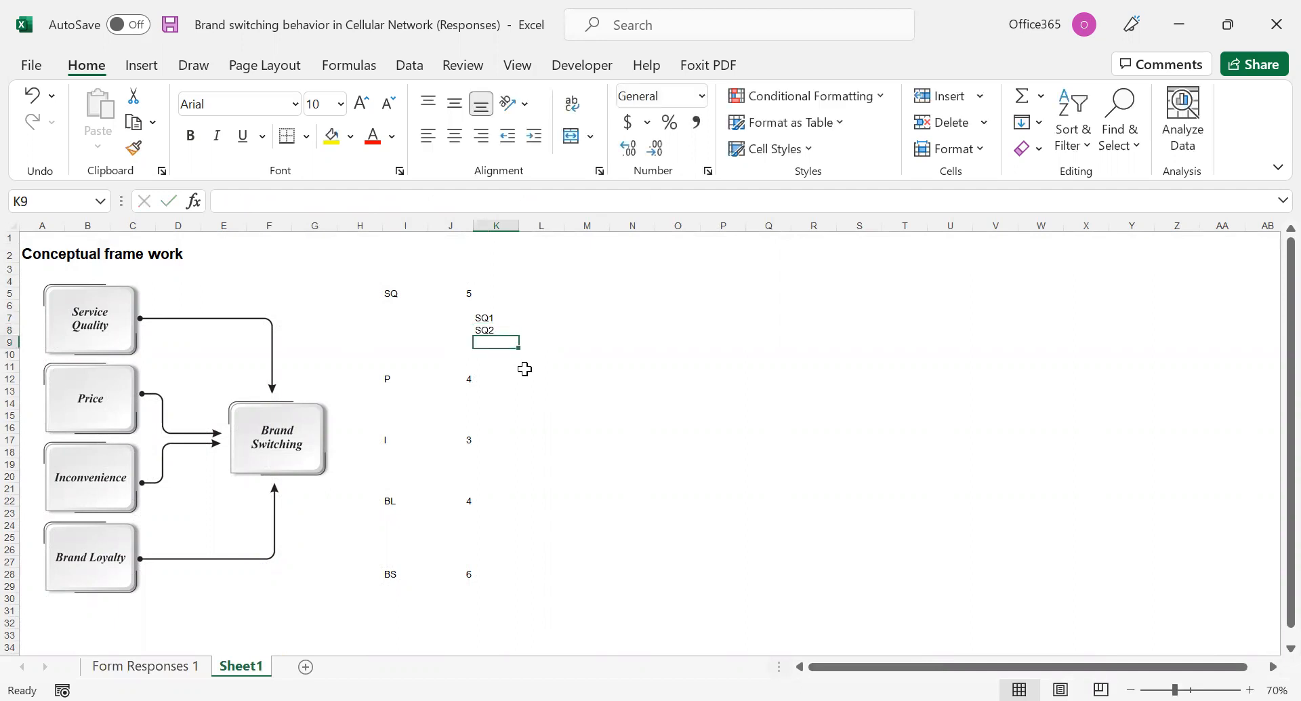
{"action": "type", "text": "SQ3"}
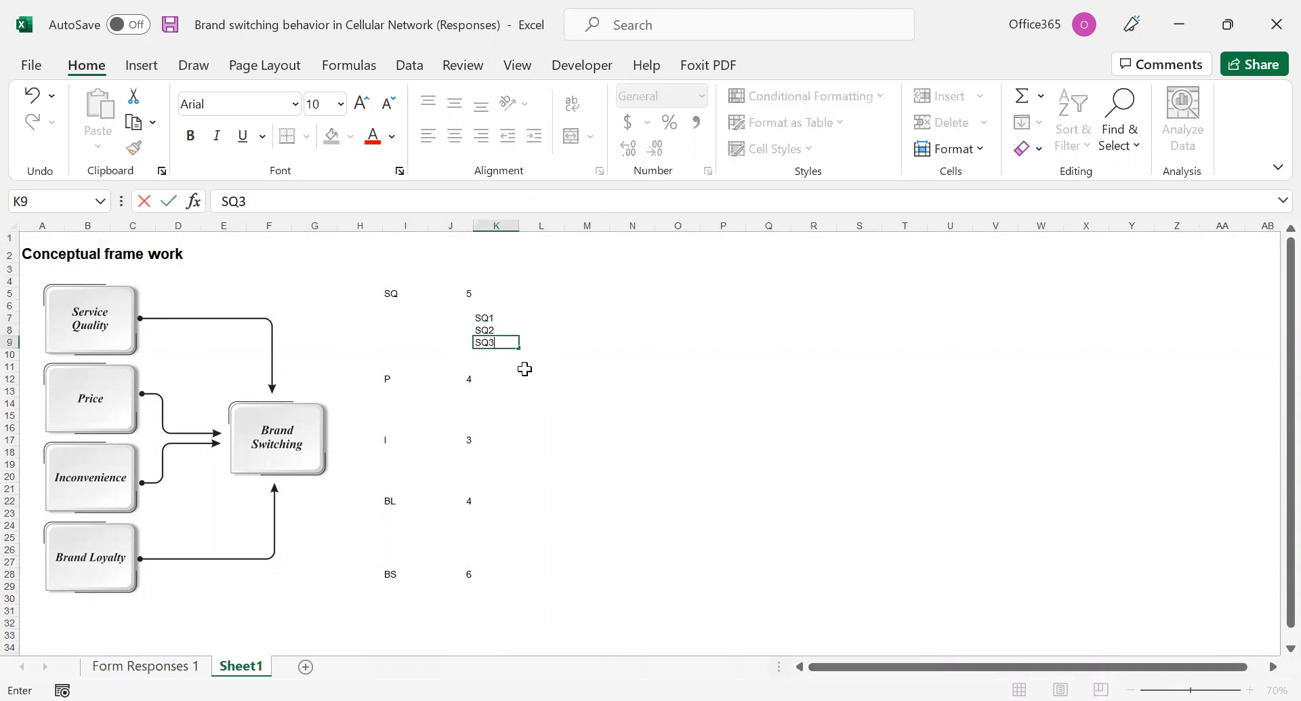
{"action": "key", "text": "Return"}
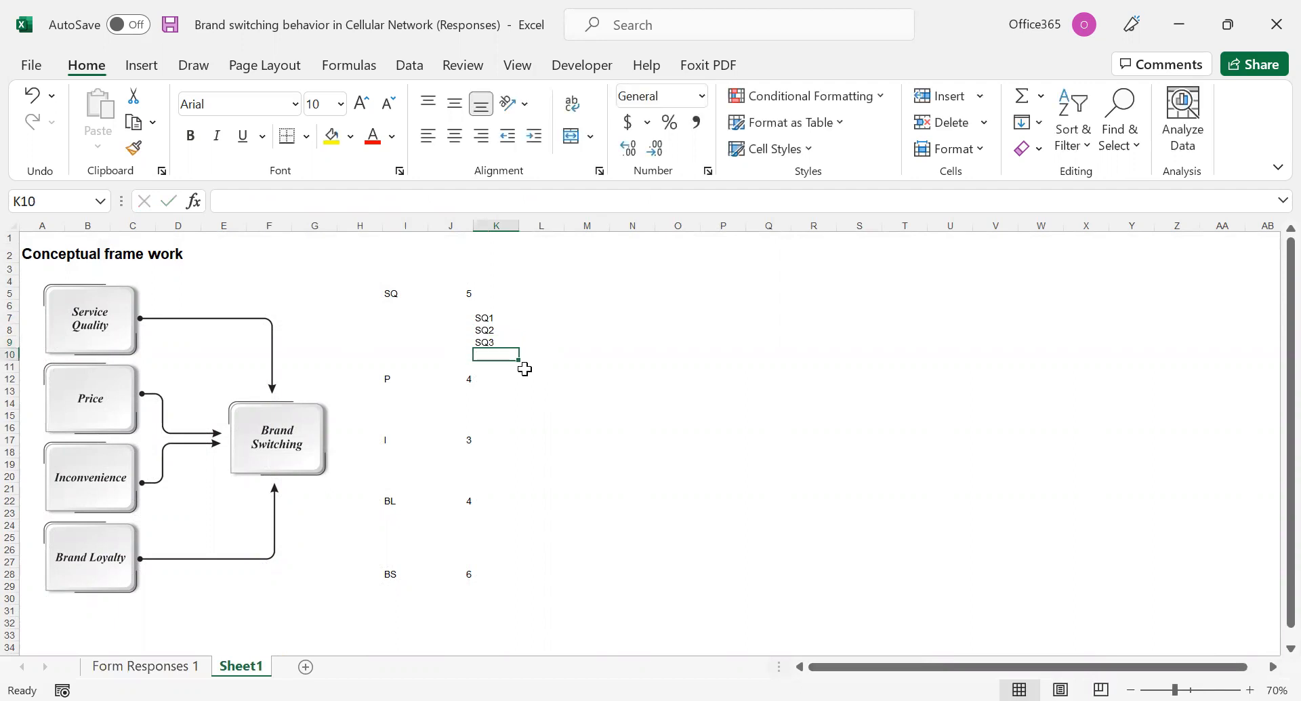
{"action": "type", "text": "SQ4"}
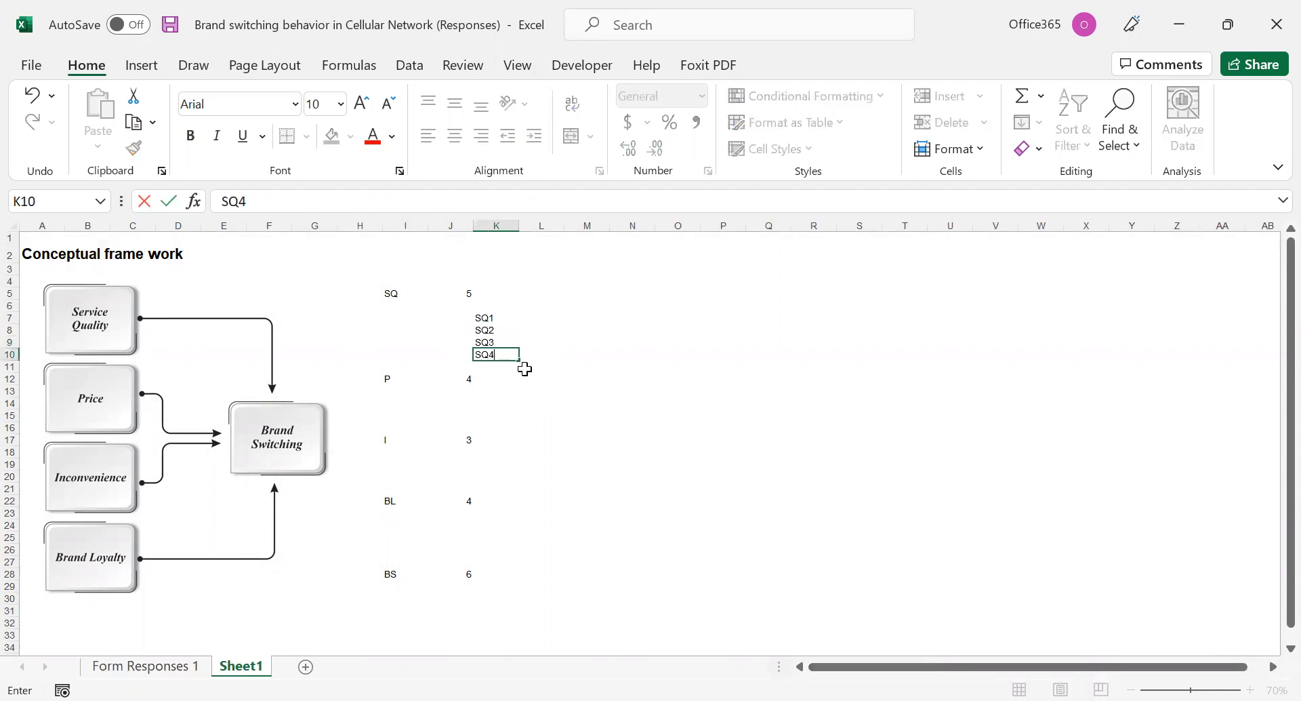
{"action": "key", "text": "Return"}
{"action": "type", "text": "SQ"}
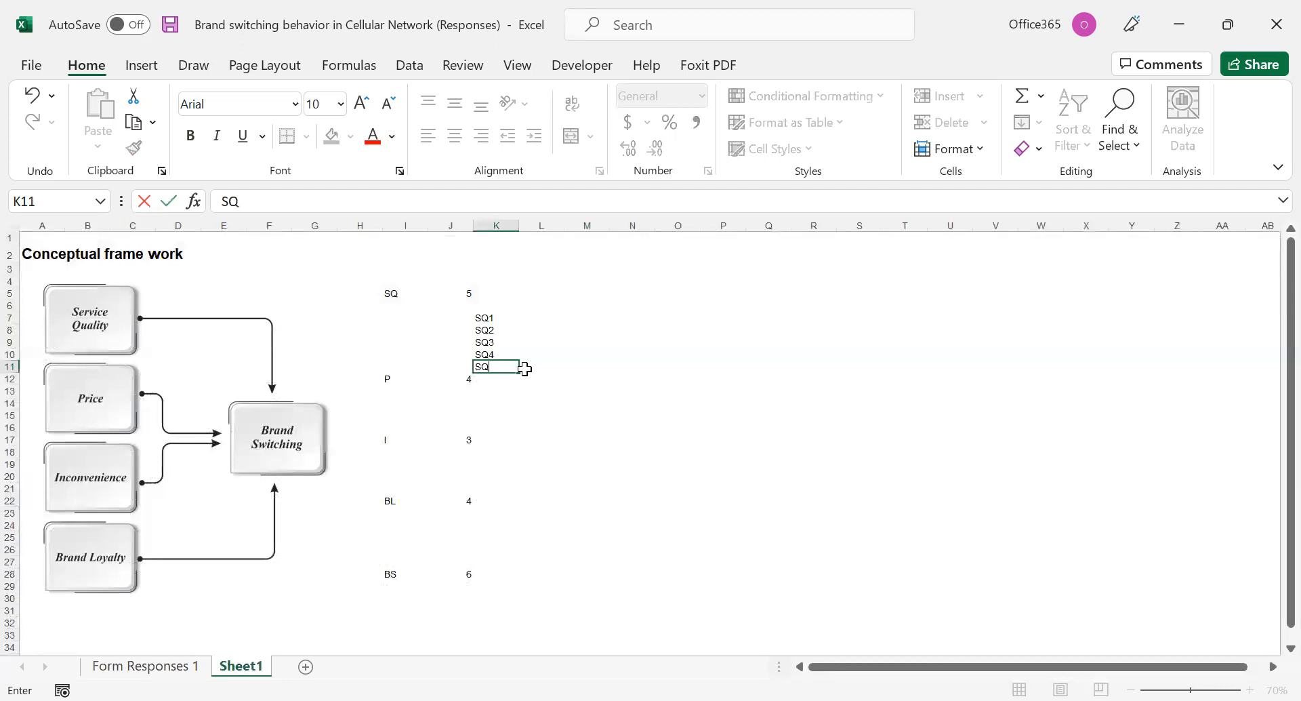
{"action": "type", "text": "5"}
{"action": "left_click", "coordinate": [591, 413]}
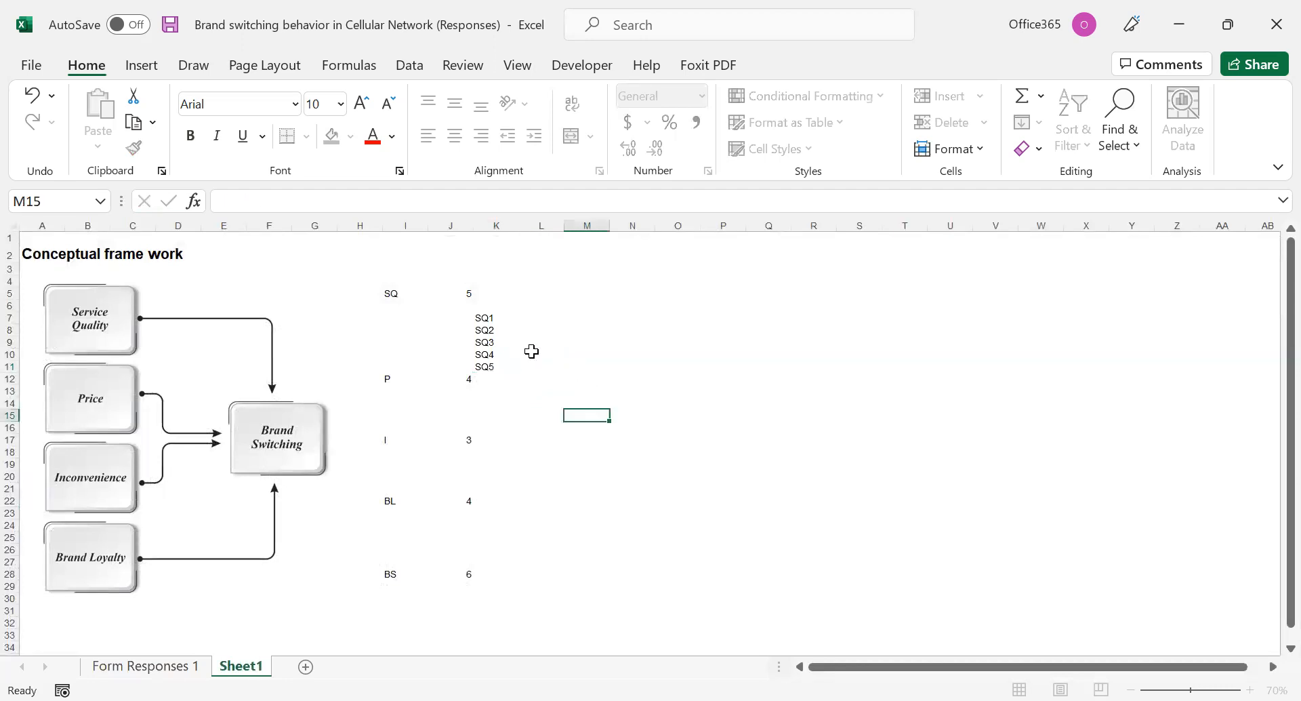
Copy the question 6 header from E1 of Form Responses 1 into cell L7 of Sheet1, beside SQ1
{"action": "left_click", "coordinate": [522, 318]}
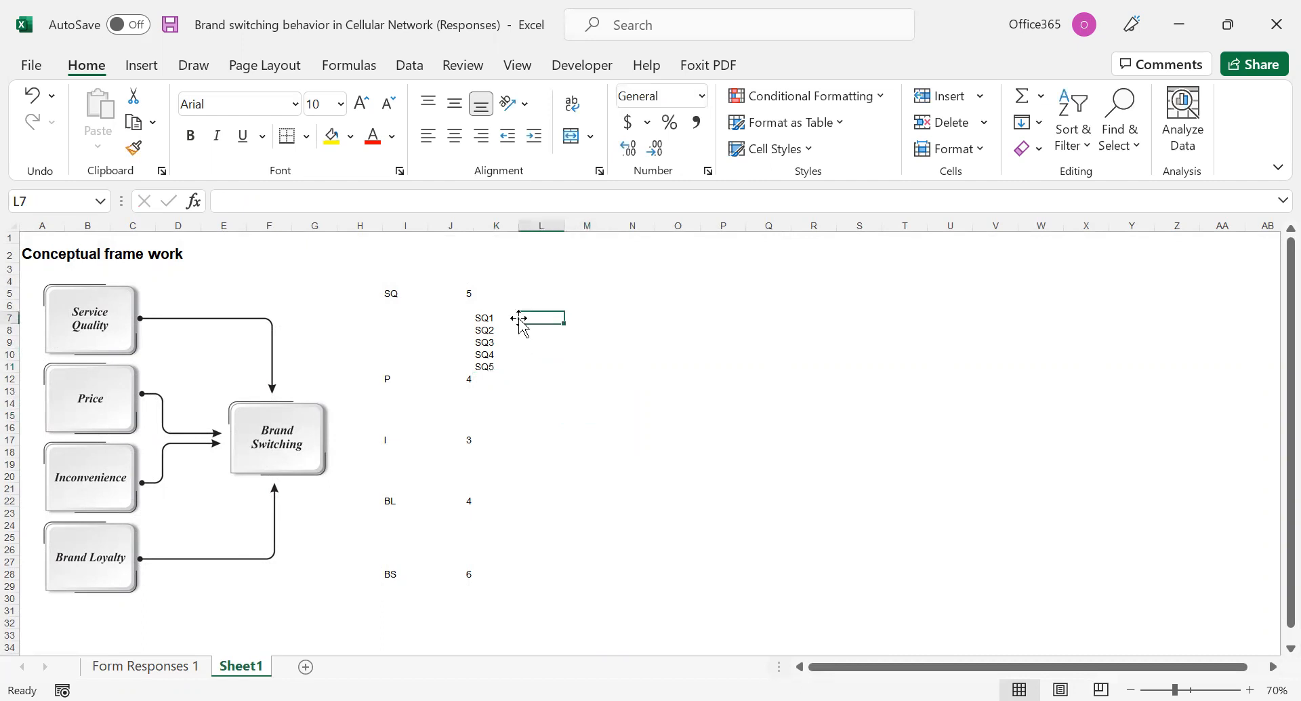
{"action": "left_click", "coordinate": [145, 666]}
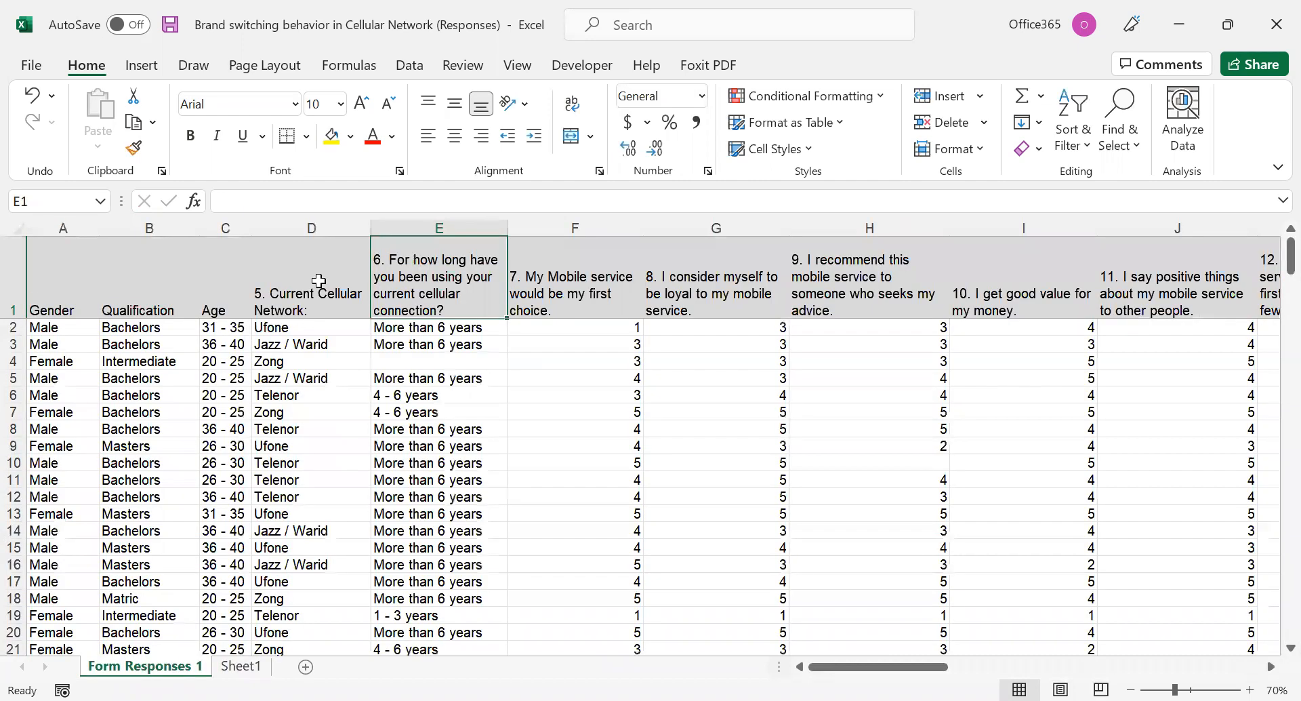
{"action": "left_click", "coordinate": [409, 292]}
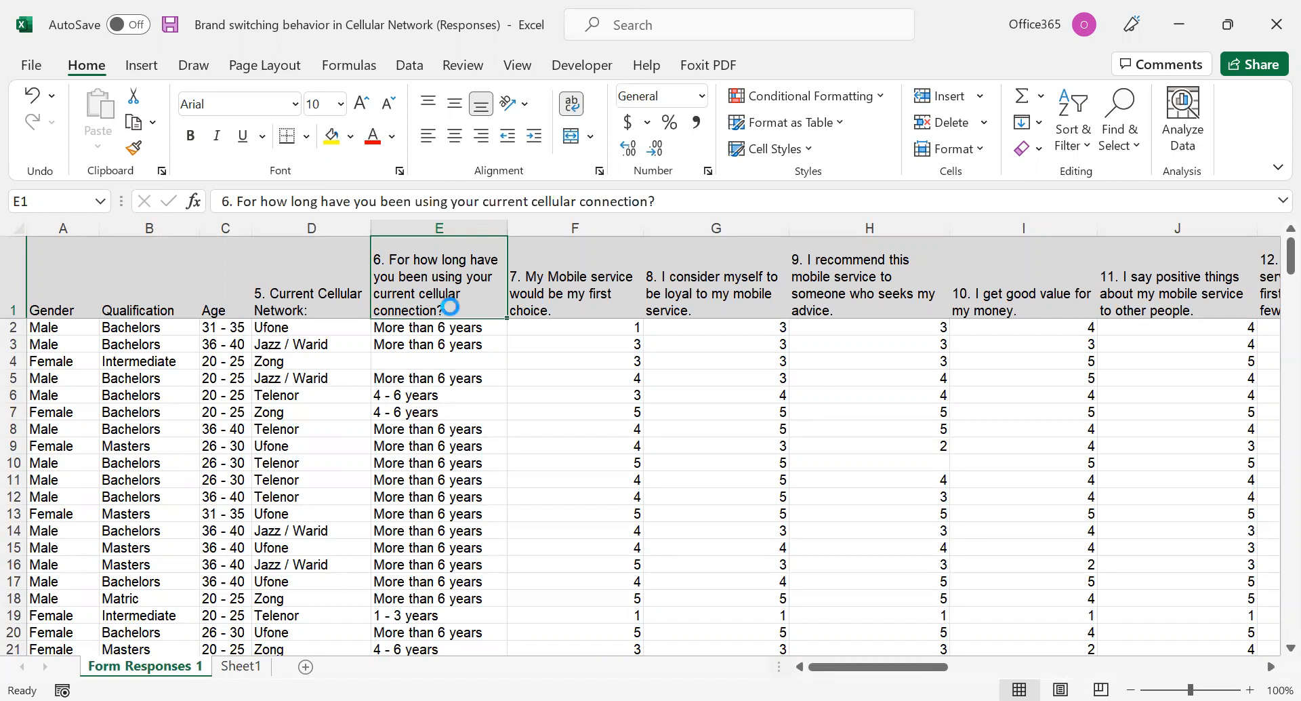
{"action": "key", "text": "ctrl+c"}
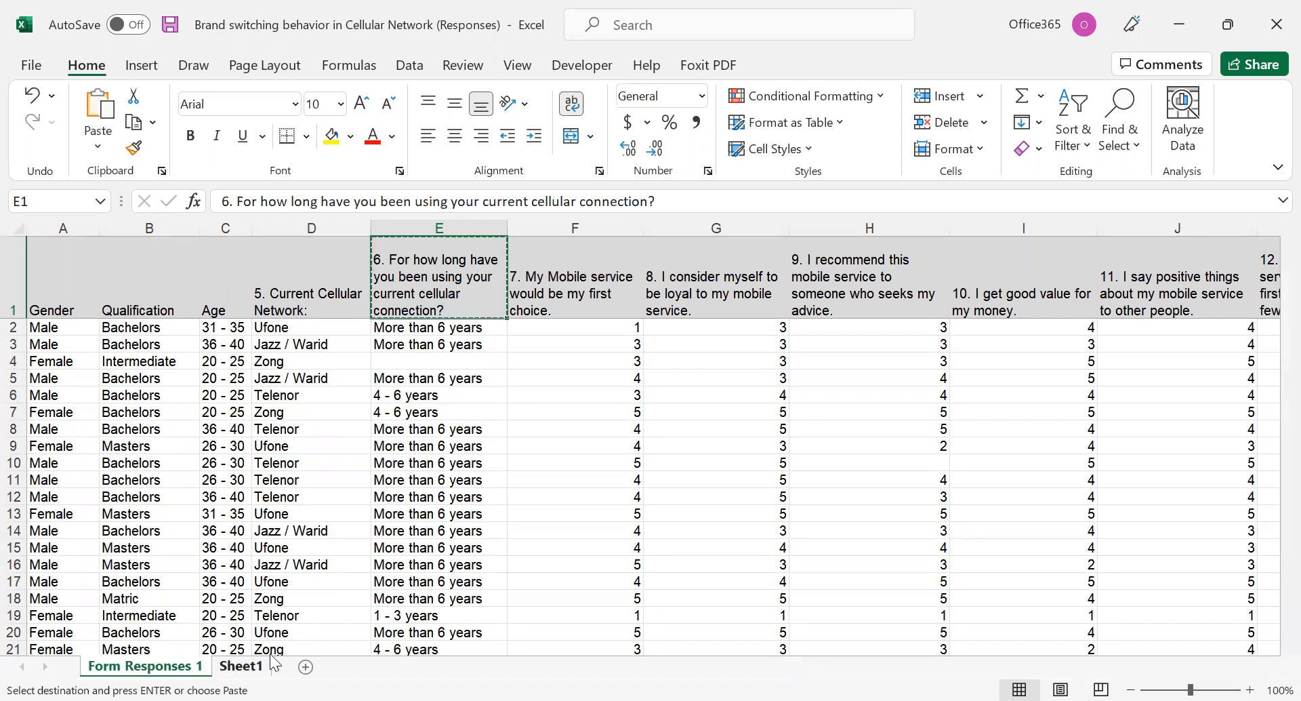
{"action": "key", "text": "ctrl+Page_Down"}
{"action": "key", "text": "ctrl+v"}
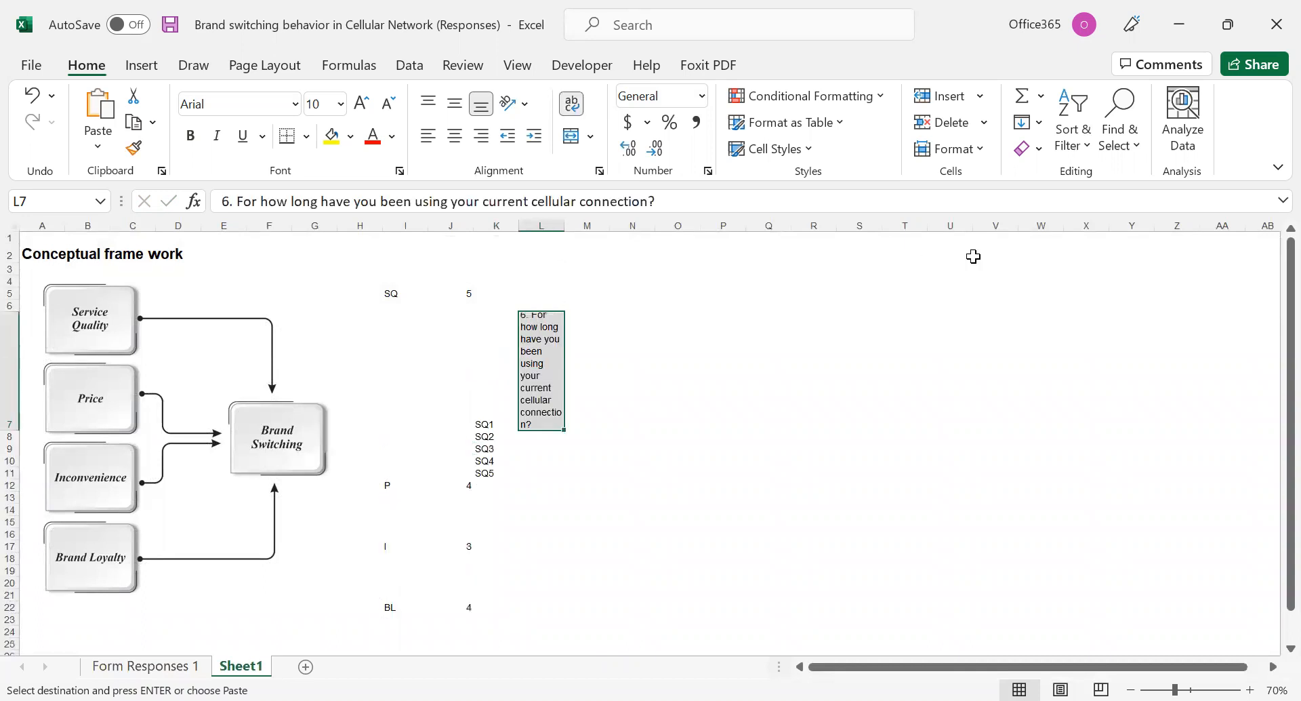
Widen column L and shorten row 7 so the pasted question fits on one line
{"action": "left_click_drag", "start_coordinate": [974, 256], "coordinate": [974, 256]}
{"action": "left_click_drag", "start_coordinate": [12, 430], "coordinate": [16, 332]}
{"action": "left_click", "coordinate": [559, 351]}
{"action": "left_click", "coordinate": [560, 363]}
{"action": "left_click", "coordinate": [555, 377]}
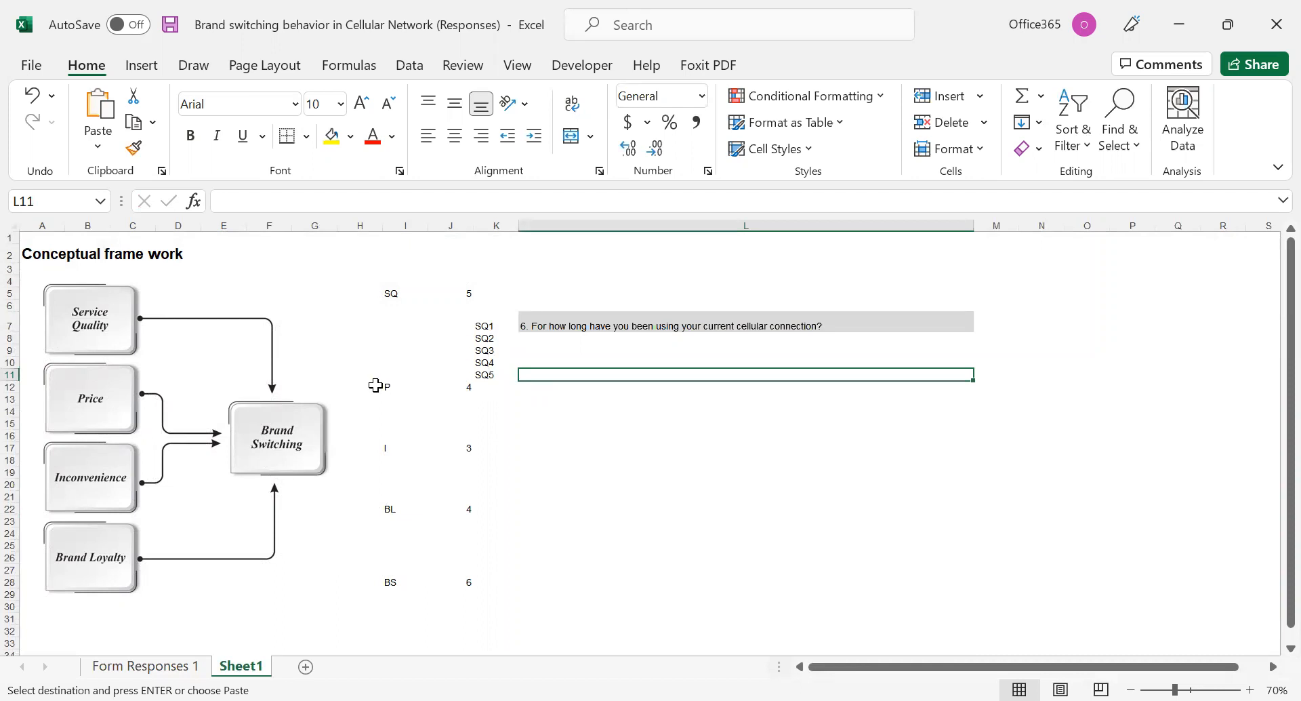
List the price item codes P1 to P4 in cells J13 to J16
{"action": "left_click", "coordinate": [473, 398]}
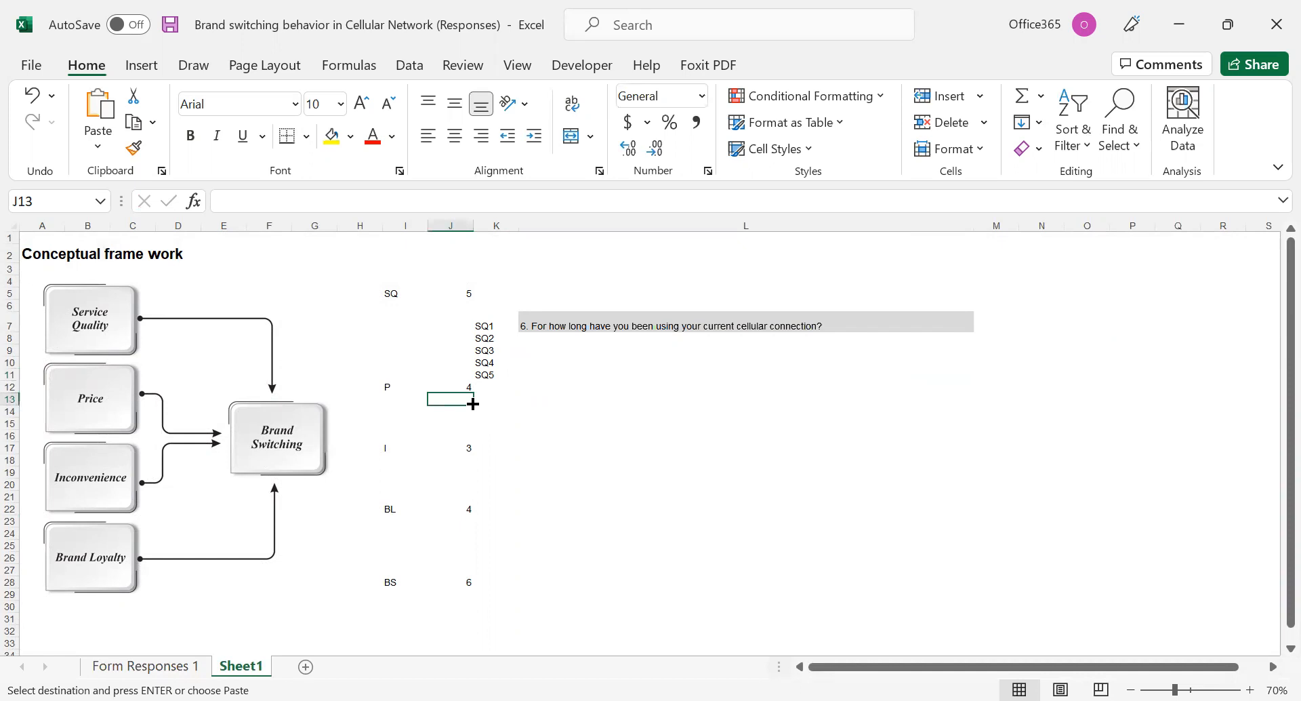
{"action": "type", "text": "P1"}
{"action": "key", "text": "Return"}
{"action": "type", "text": "P2"}
{"action": "key", "text": "Return"}
{"action": "type", "text": "P3"}
{"action": "key", "text": "Return"}
{"action": "type", "text": "P4"}
{"action": "key", "text": "Return"}
List the inconvenience item codes I1 to I3 in cells J18 to J20
{"action": "key", "text": "Return"}
{"action": "key", "text": "Return"}
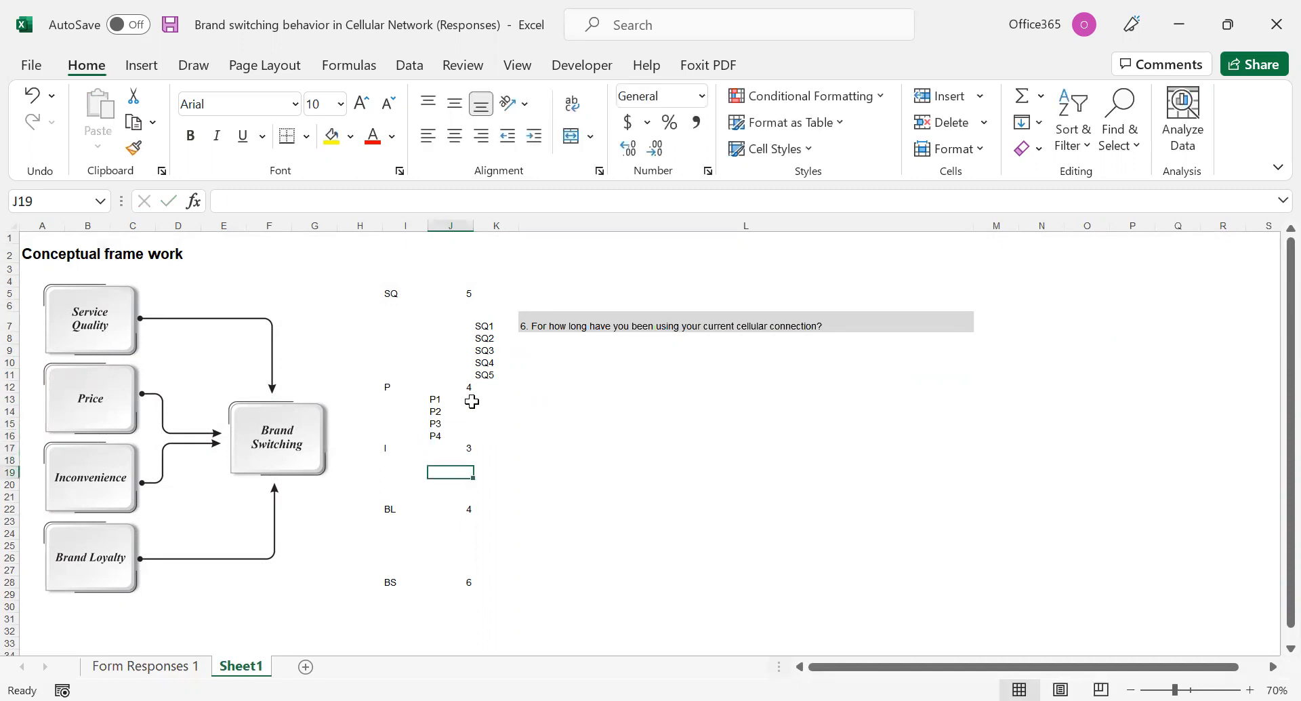
{"action": "key", "text": "Up"}
{"action": "type", "text": "I1"}
{"action": "key", "text": "Return"}
{"action": "type", "text": "2I2"}
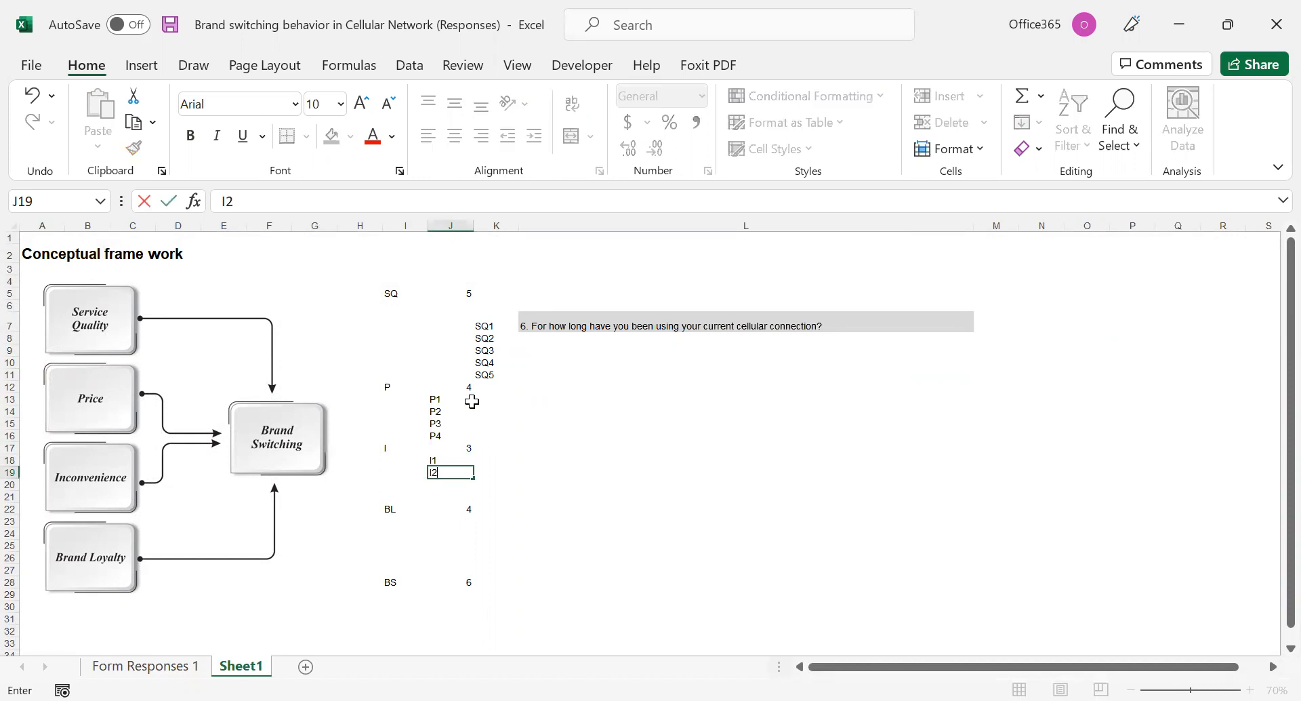
{"action": "key", "text": "Return"}
{"action": "type", "text": "I3"}
{"action": "key", "text": "Return"}
{"action": "key", "text": "Return"}
{"action": "key", "text": "Return"}
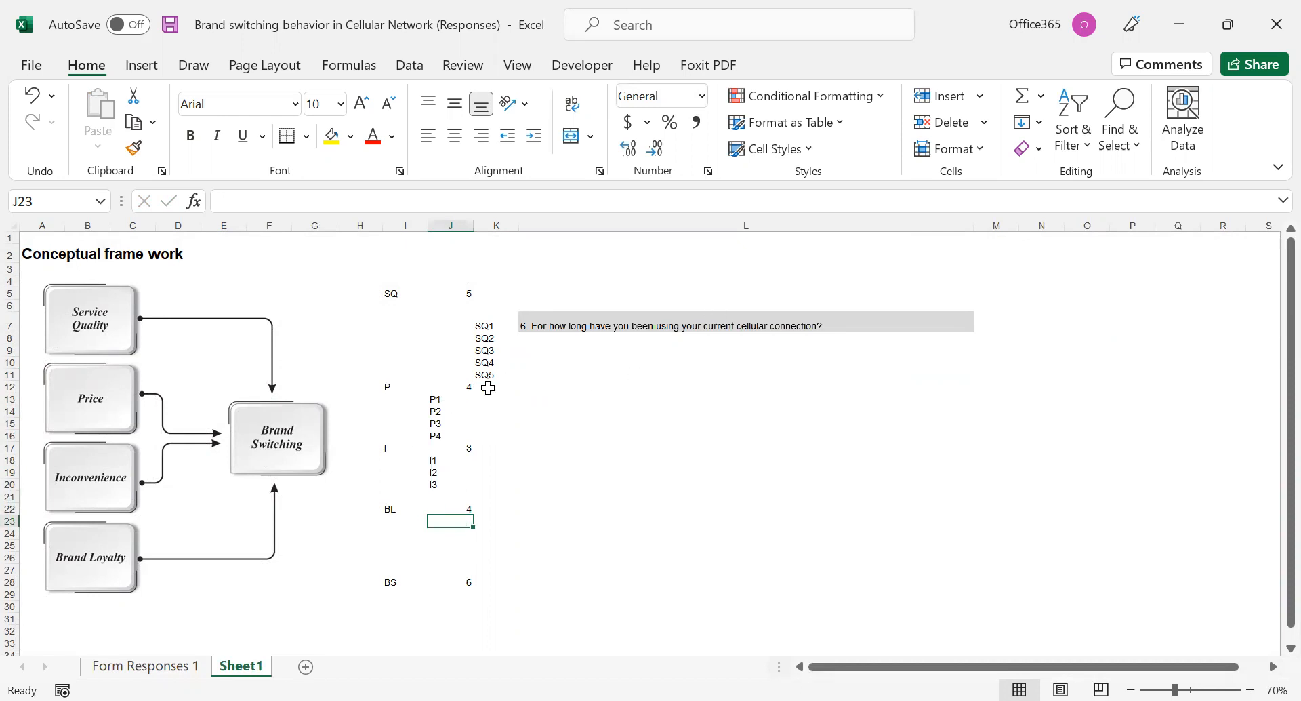
Replace the question 6 to 9 headers in E1 to H1 of Form Responses 1 with the codes SQ1, SQ2, SQ3 and SQ4
{"action": "left_click", "coordinate": [568, 328]}
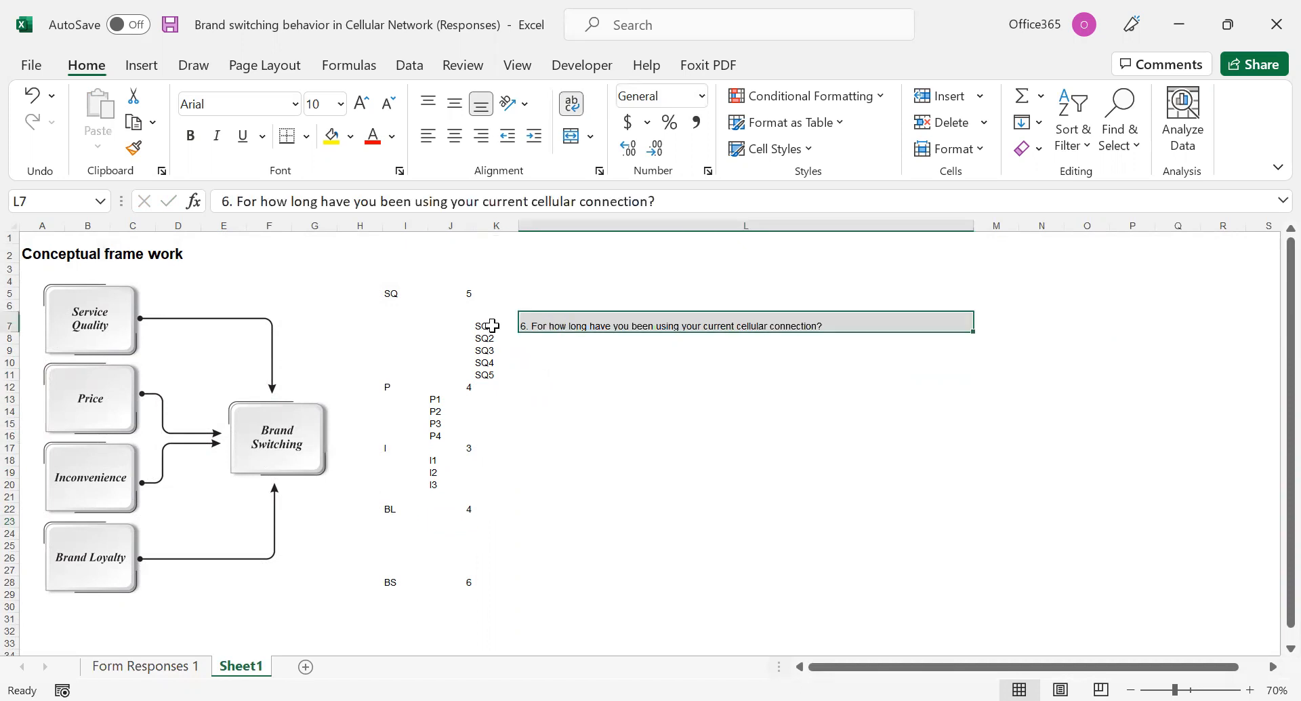
{"action": "left_click", "coordinate": [145, 666]}
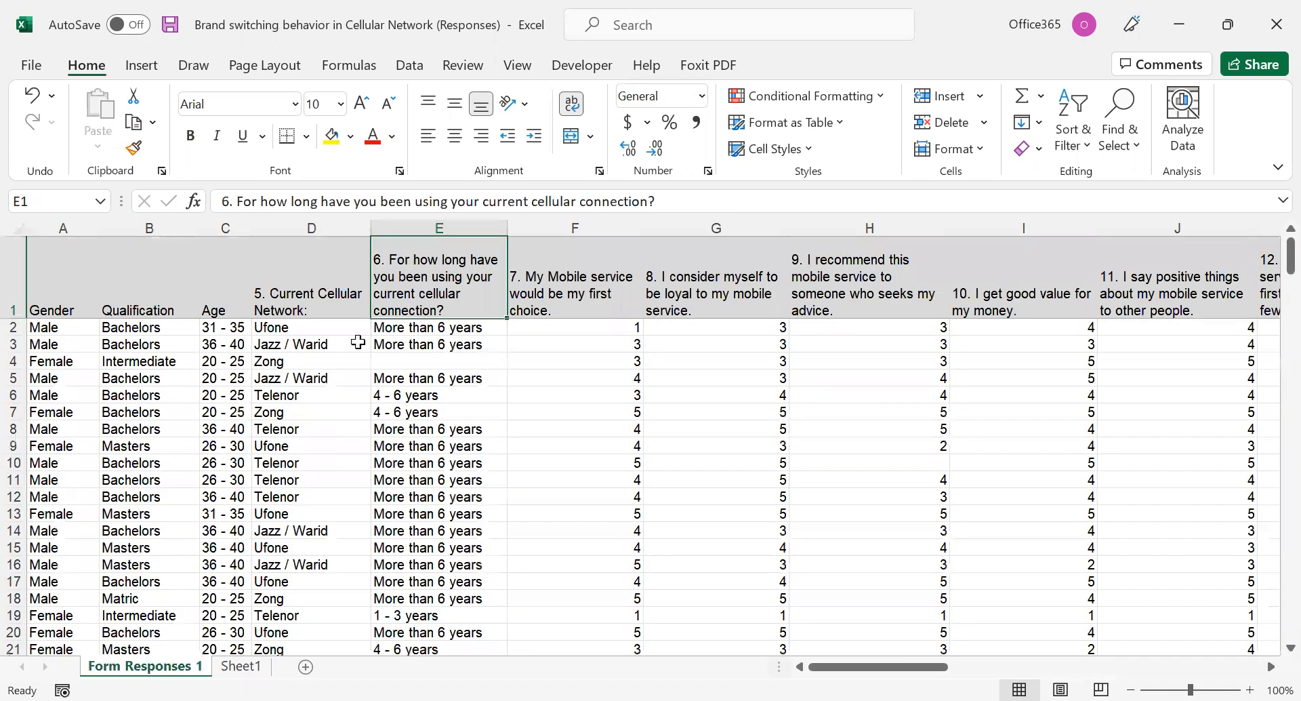
{"action": "type", "text": "SQ1"}
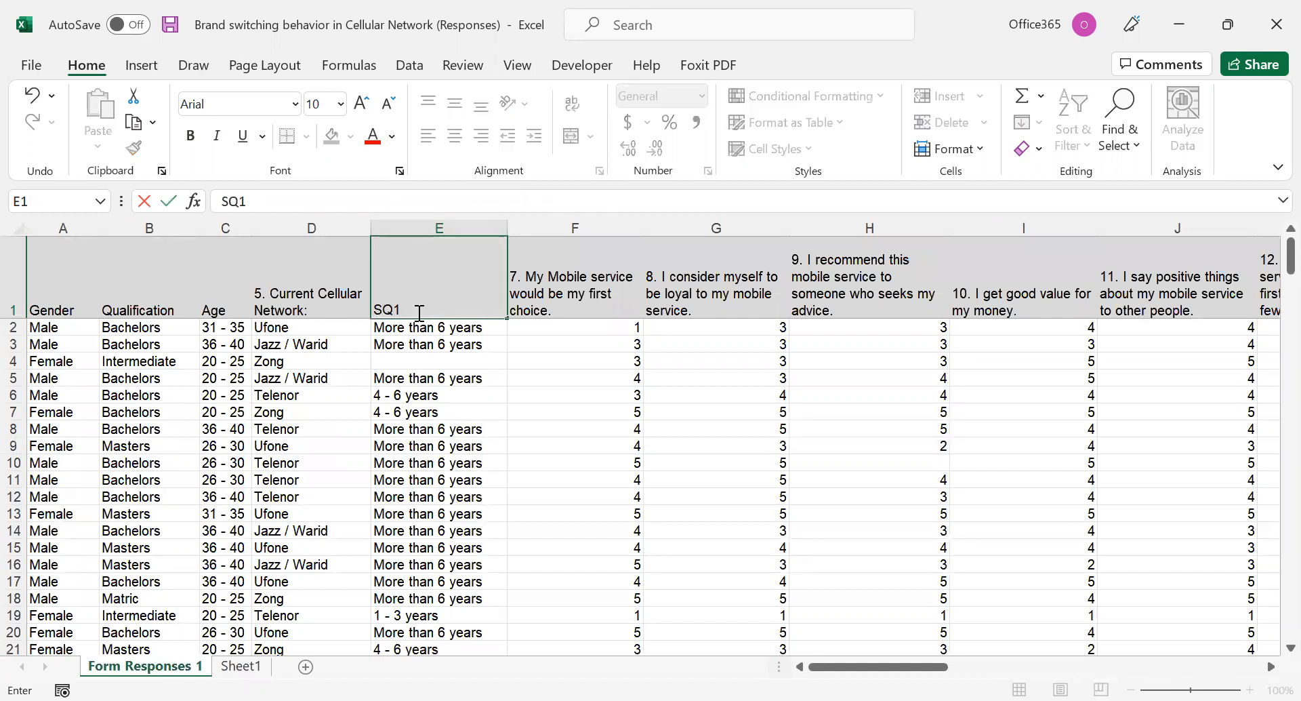
{"action": "key", "text": "Tab"}
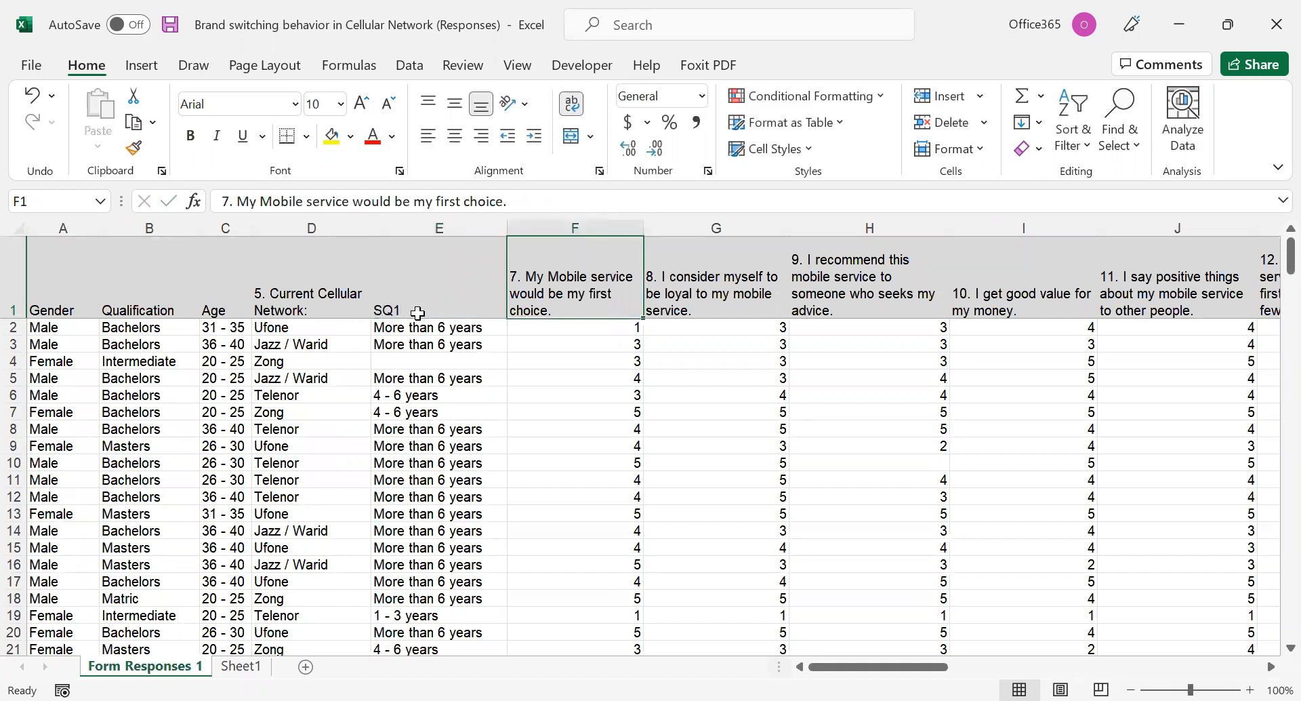
{"action": "type", "text": "SQ2"}
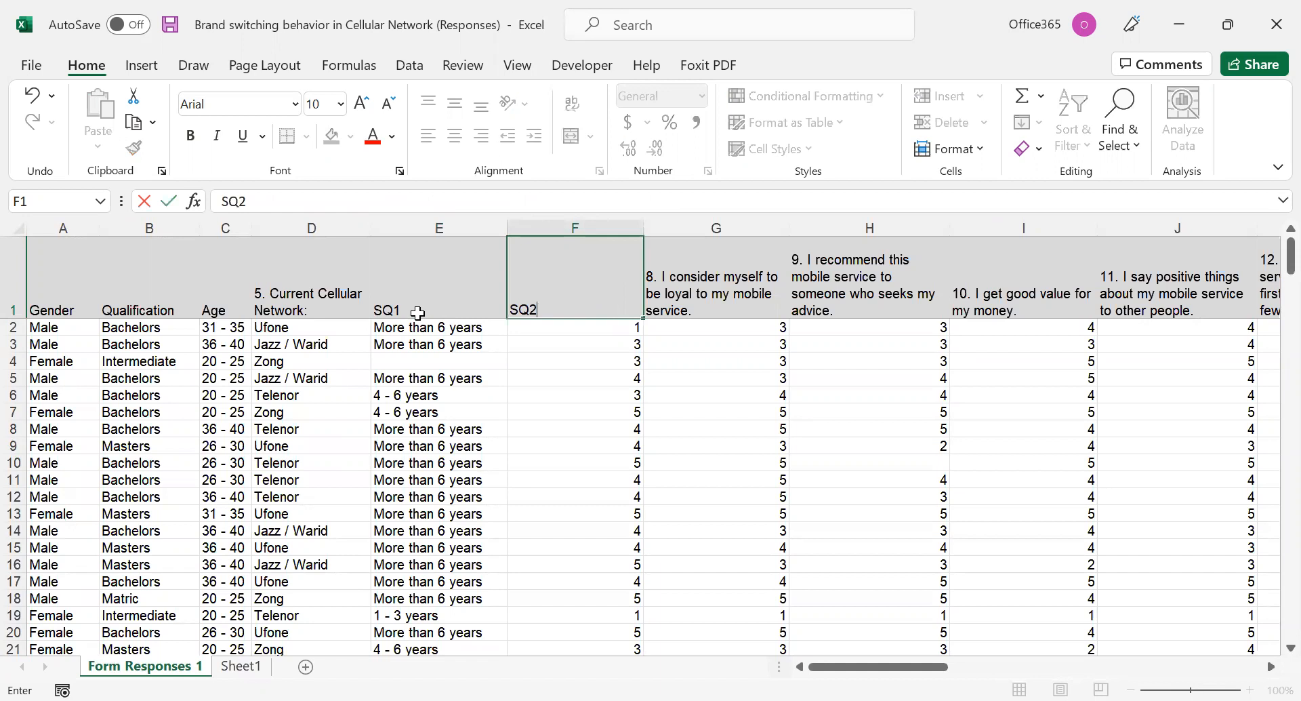
{"action": "key", "text": "Tab"}
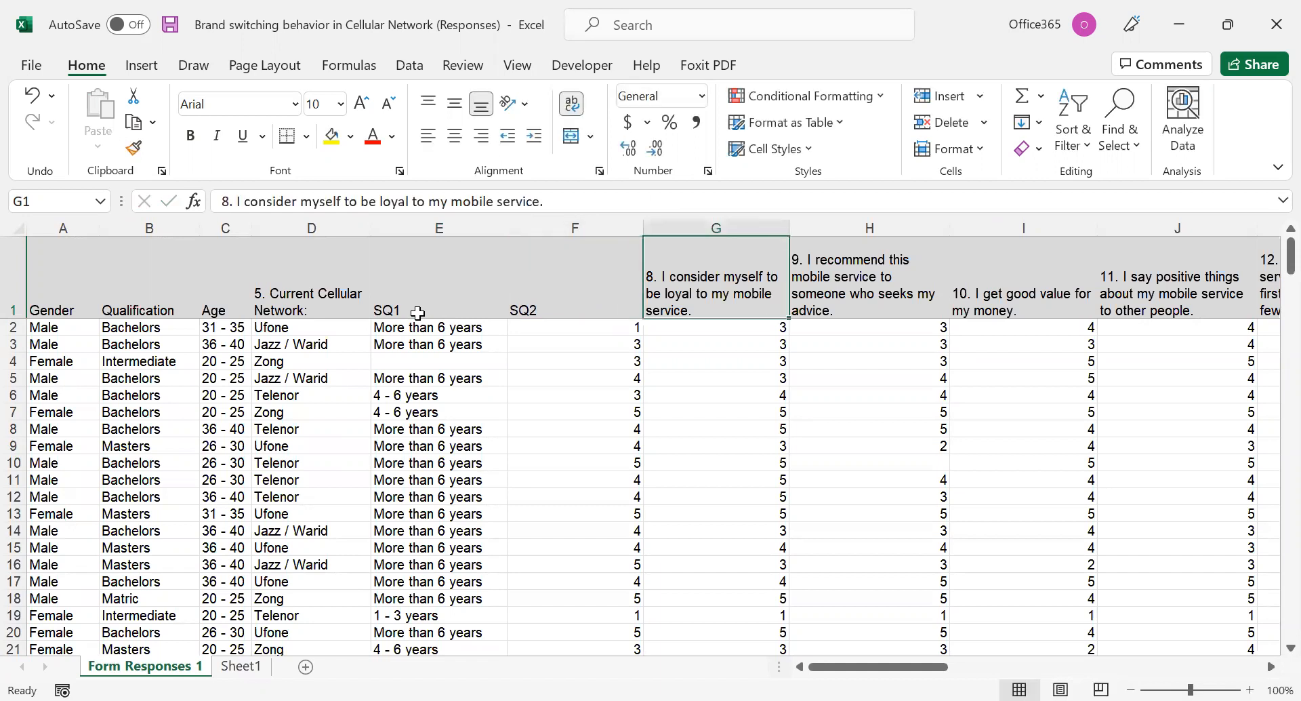
{"action": "type", "text": "S"}
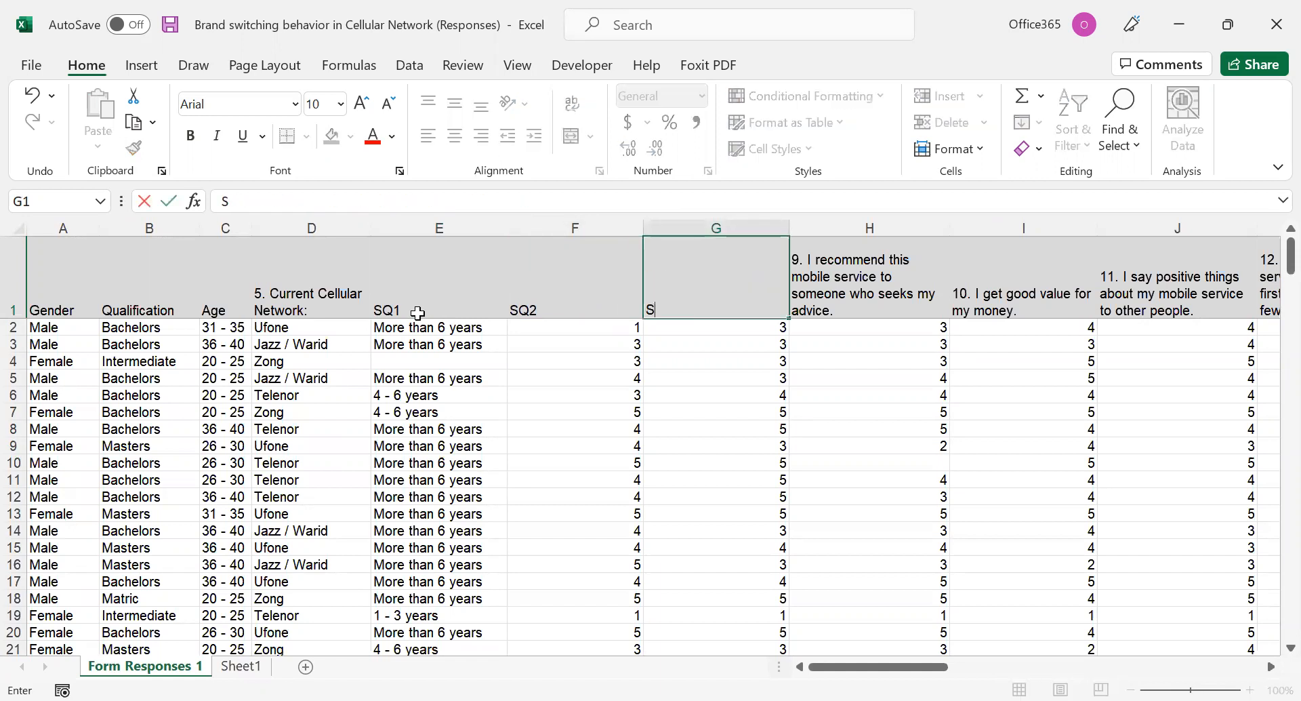
{"action": "type", "text": "Q3"}
{"action": "key", "text": "Tab"}
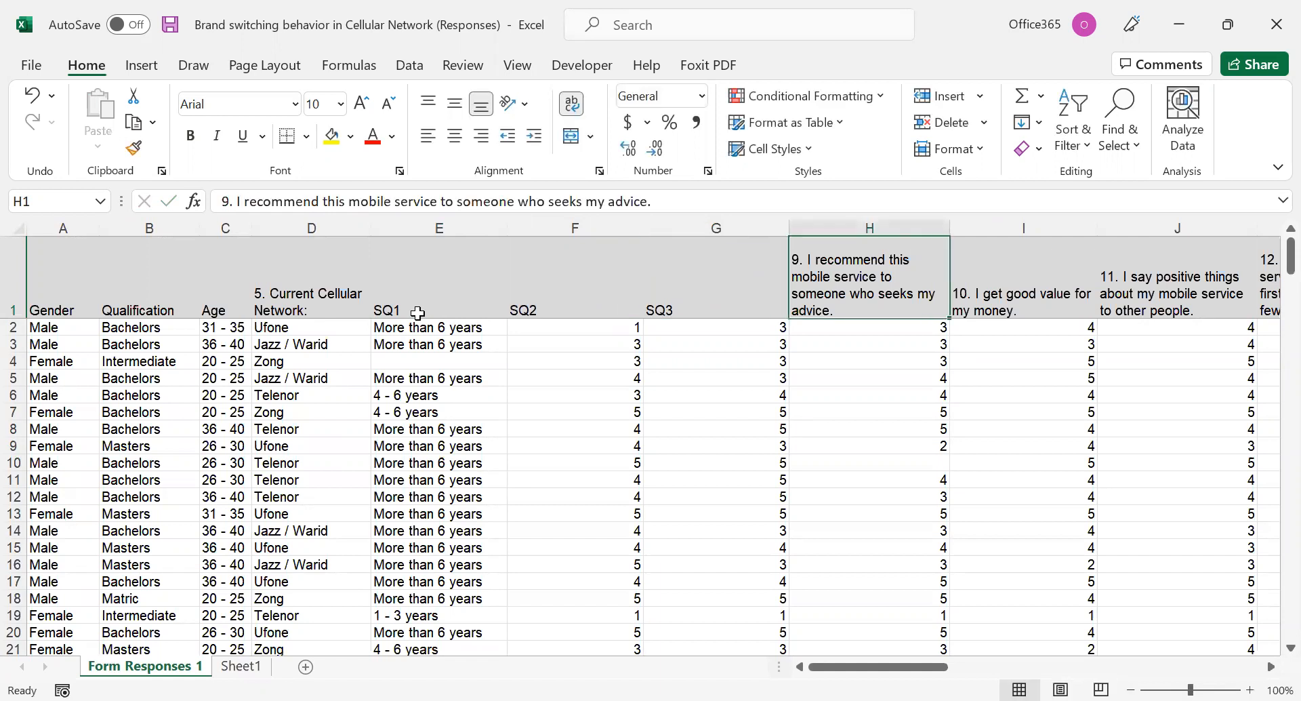
{"action": "type", "text": "SQ4"}
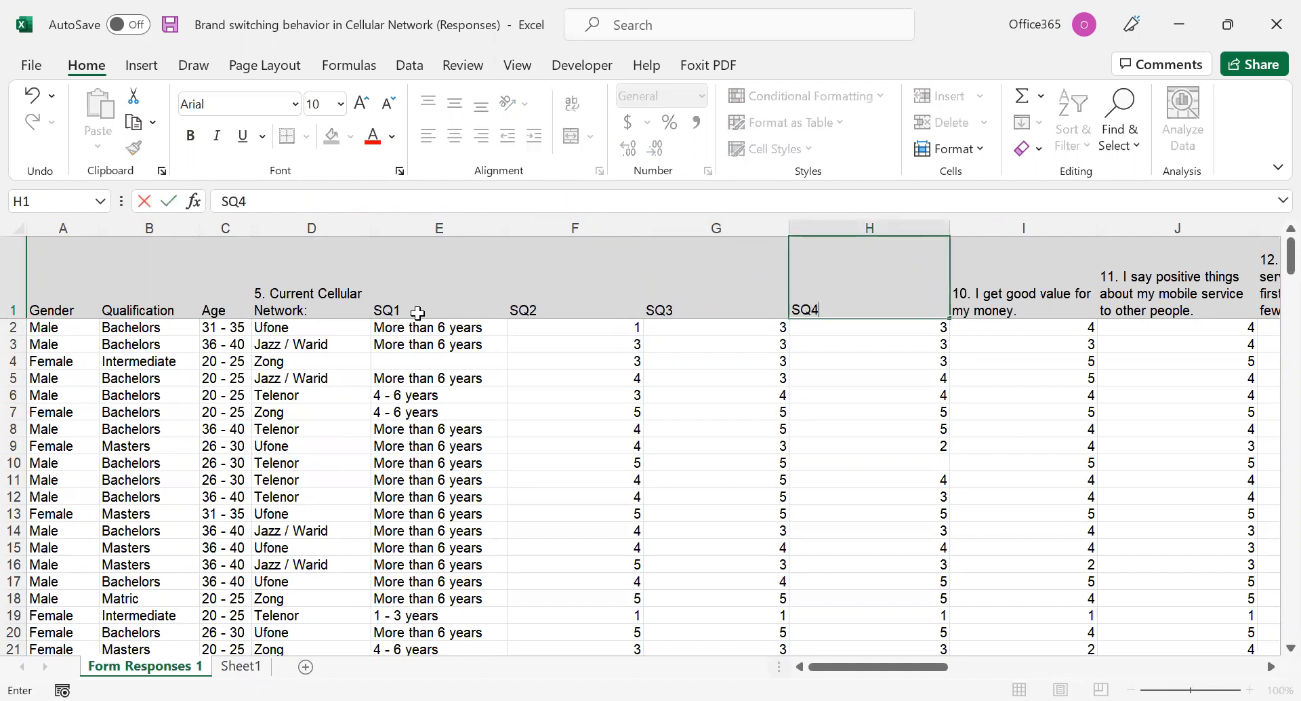
{"action": "key", "text": "Tab"}
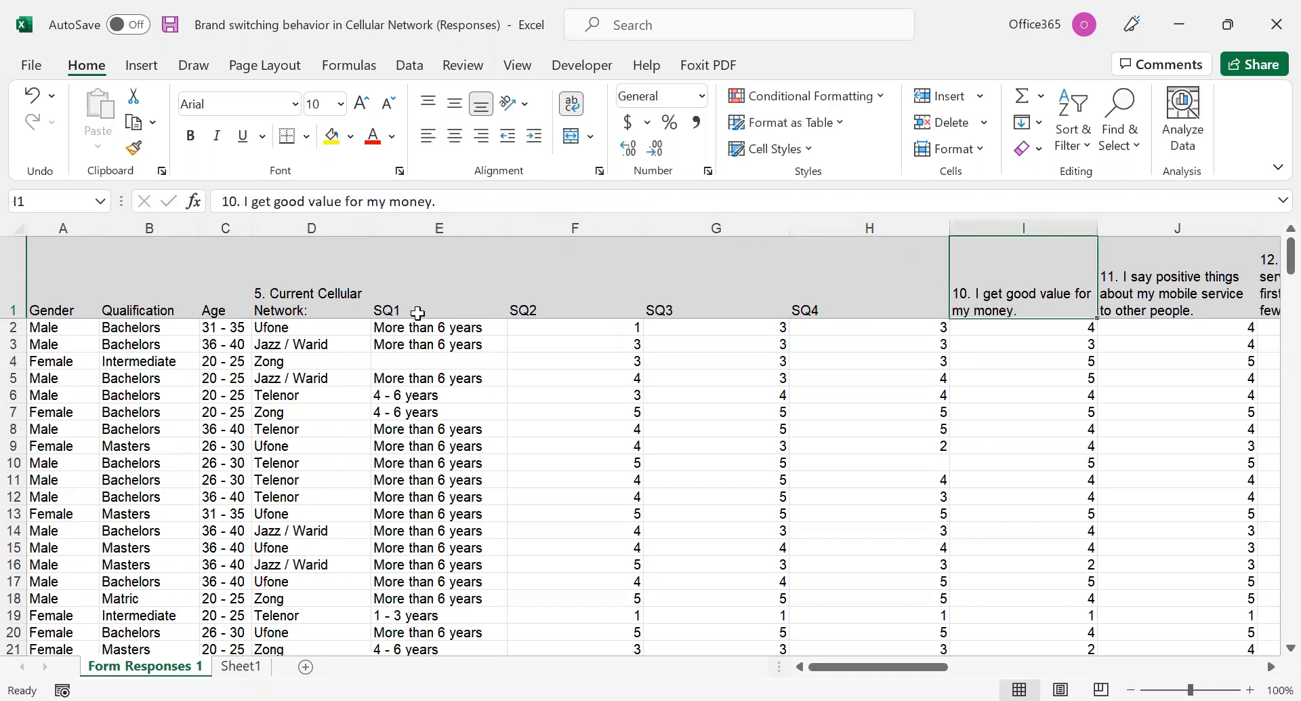
Review the row 1 headers in Form Responses 1 and compare them with the item codes listed on Sheet1
{"action": "key", "text": "Right"}
{"action": "key", "text": "Right"}
{"action": "key", "text": "Left"}
{"action": "key", "text": "Left"}
{"action": "key", "text": "Left"}
{"action": "key", "text": "Left"}
{"action": "key", "text": "Left"}
{"action": "key", "text": "Left"}
{"action": "key", "text": "Right"}
{"action": "key", "text": "Right"}
{"action": "key", "text": "Right"}
{"action": "key", "text": "Right"}
{"action": "key", "text": "Left"}
{"action": "key", "text": "Left"}
{"action": "key", "text": "Left"}
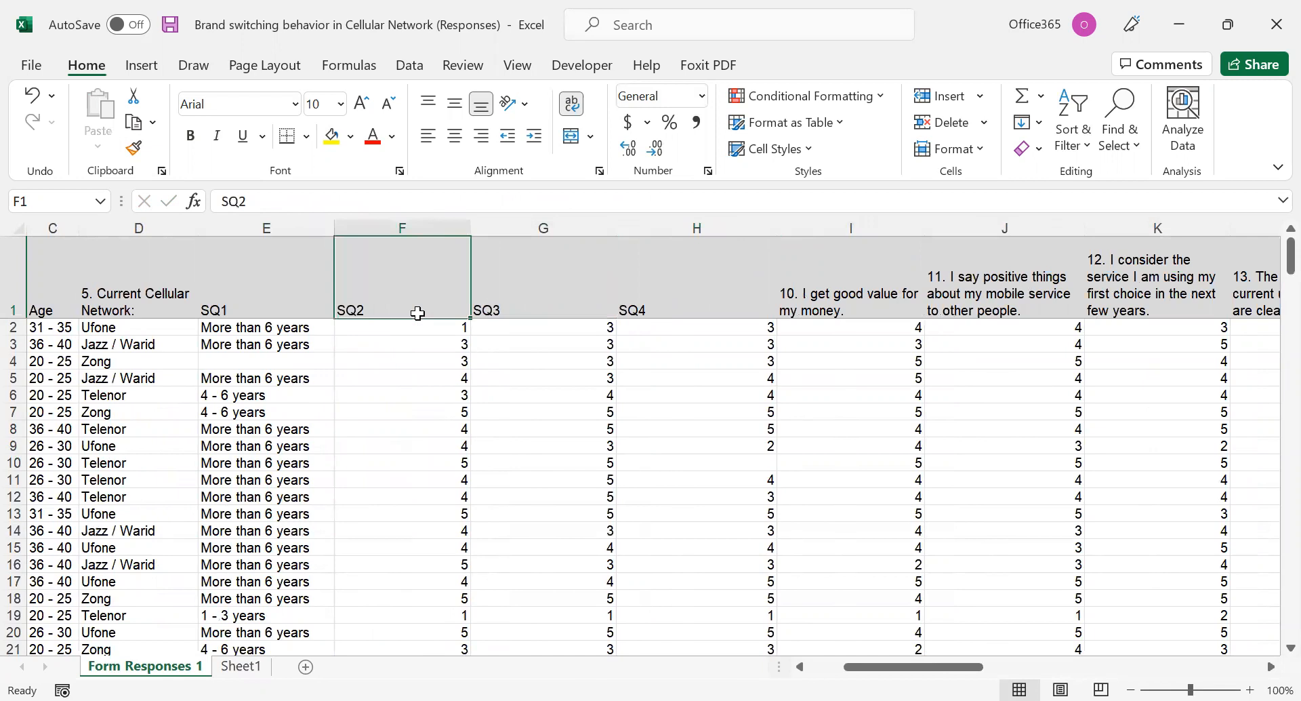
{"action": "left_click", "coordinate": [252, 666]}
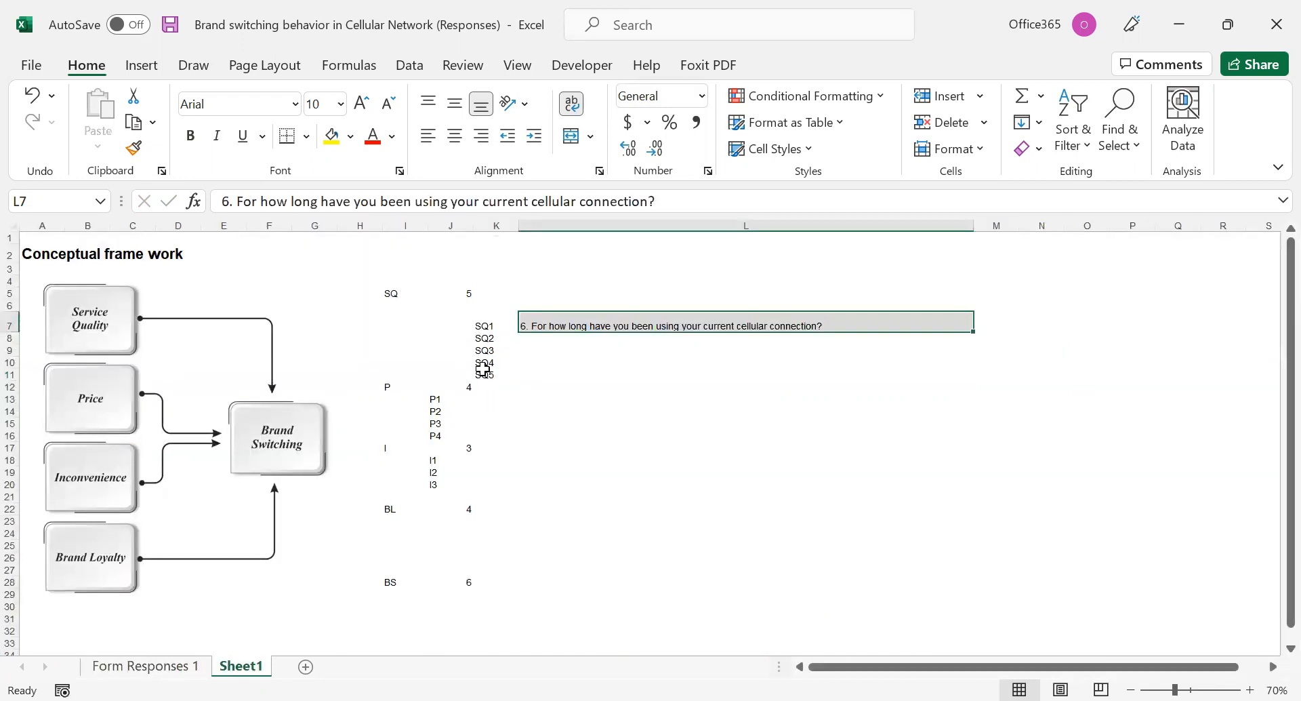
{"action": "left_click", "coordinate": [193, 666]}
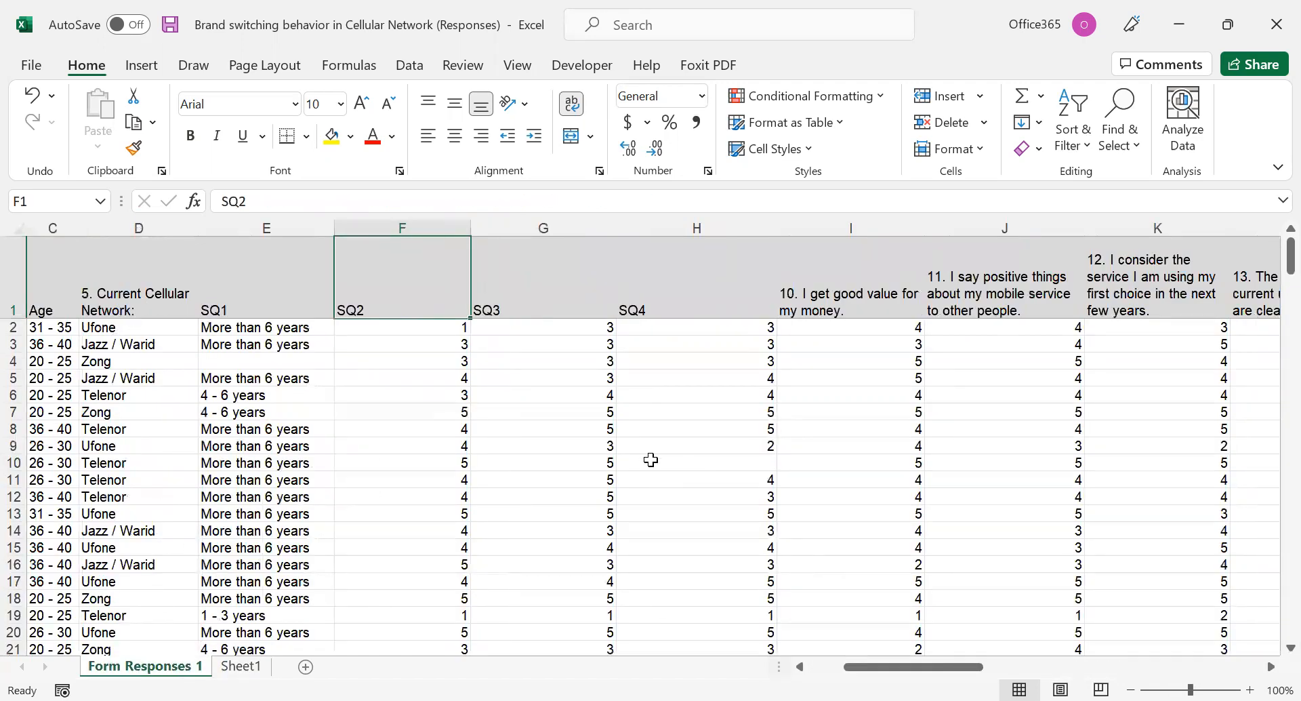
{"action": "left_click", "coordinate": [241, 666]}
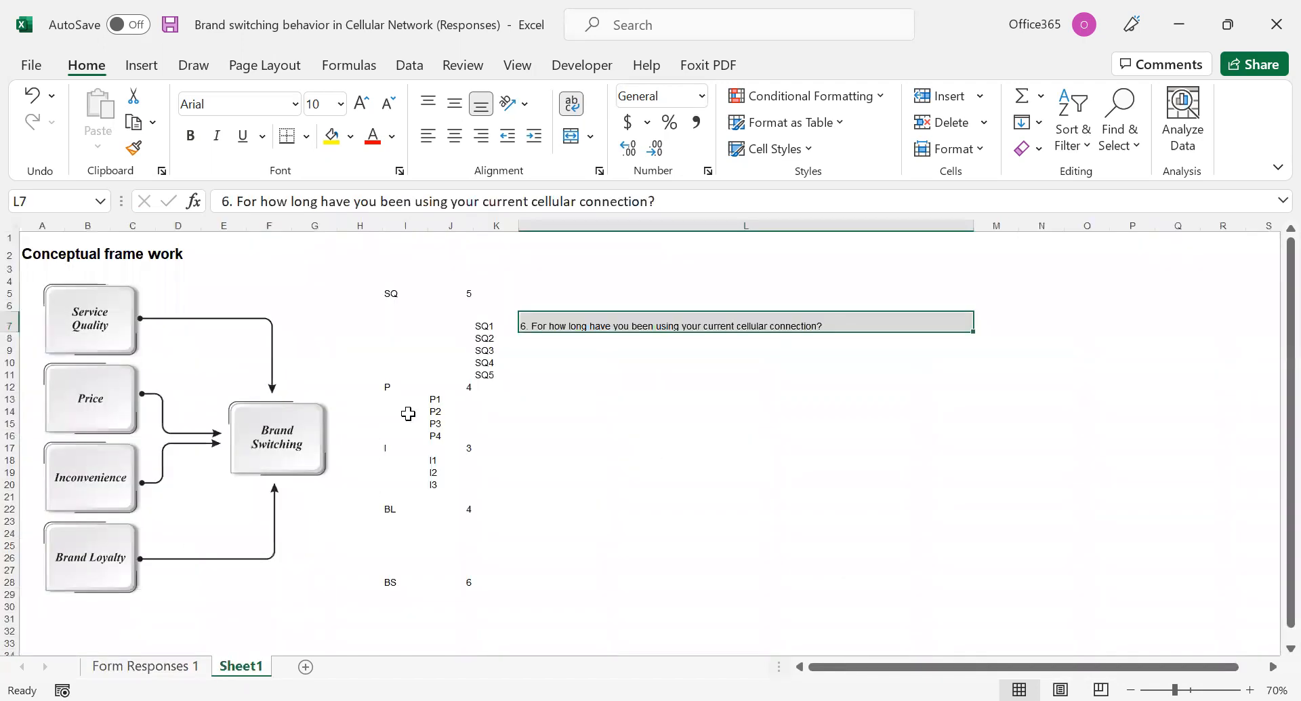
{"action": "left_click", "coordinate": [148, 667]}
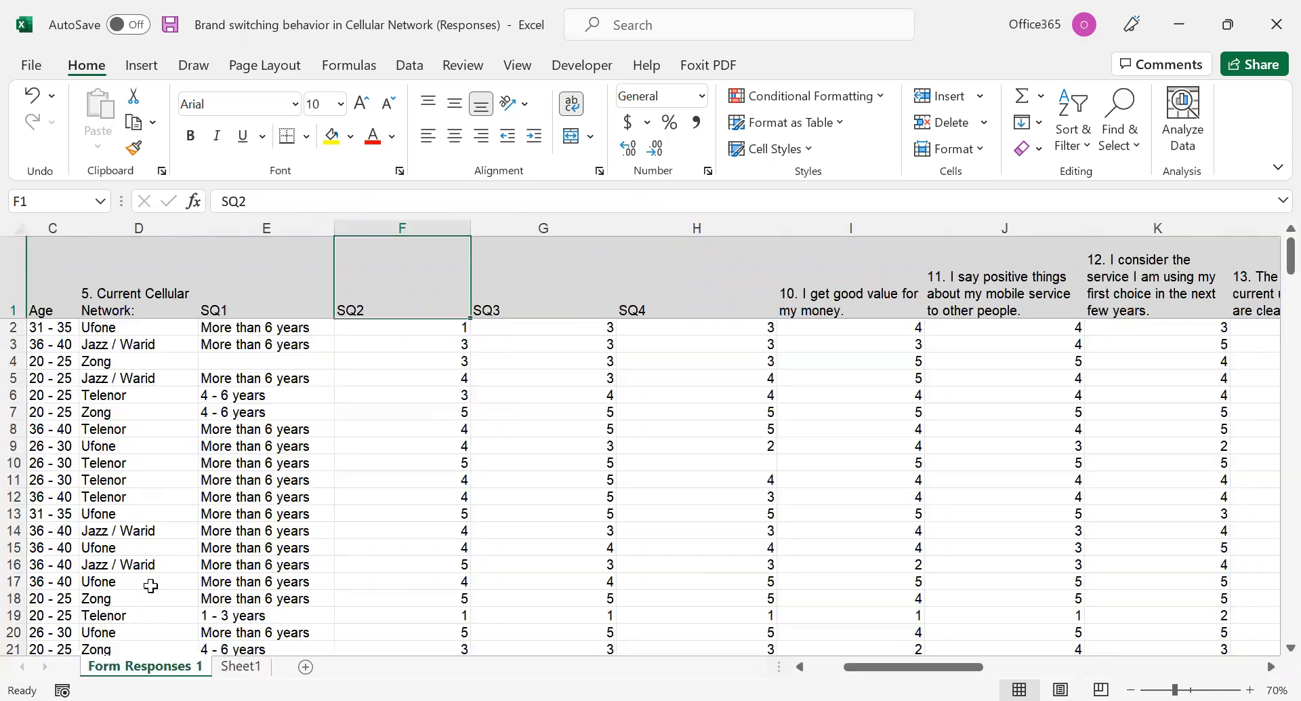
List the hypothesis labels H1 to H4 in cells L20 to L23 of Sheet1
{"action": "key", "text": "ctrl+Page_Down"}
{"action": "left_click", "coordinate": [820, 482]}
{"action": "type", "text": "HY"}
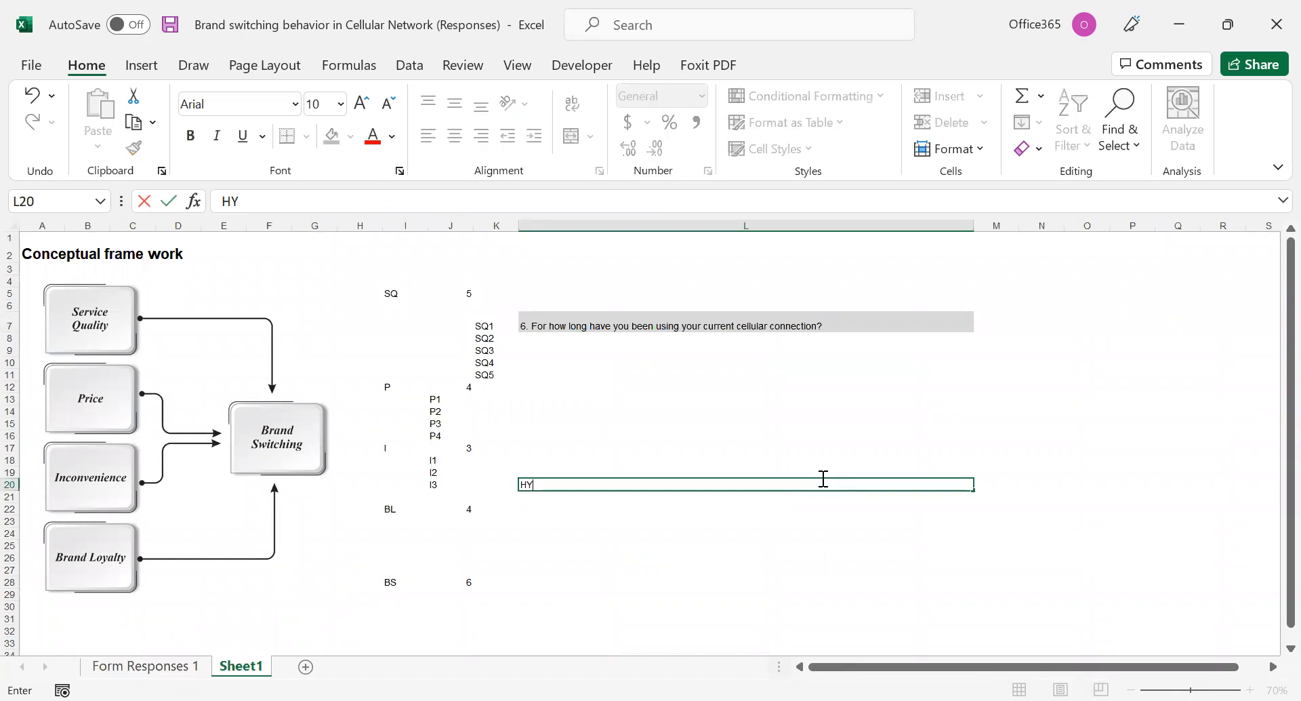
{"action": "type", "text": "1"}
{"action": "key", "text": "Return"}
{"action": "type", "text": "H1"}
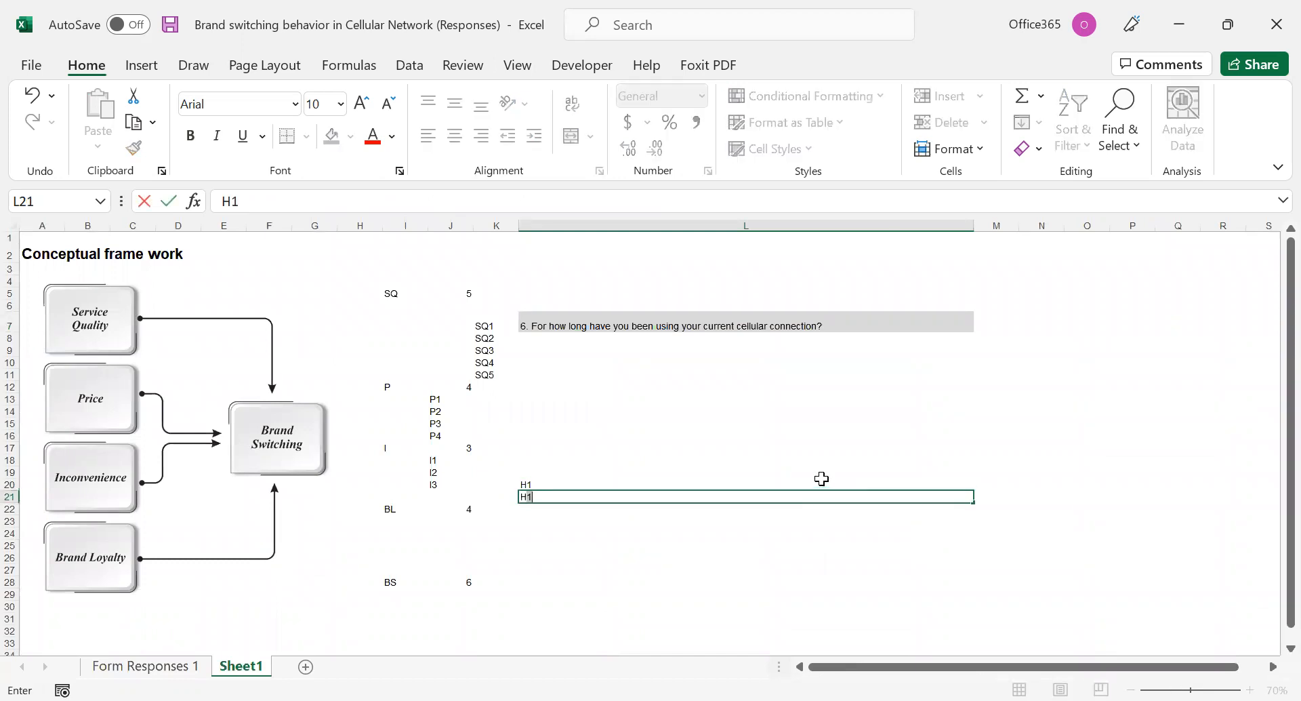
{"action": "key", "text": "BackSpace"}
{"action": "type", "text": "2"}
{"action": "key", "text": "Return"}
{"action": "type", "text": "H3"}
{"action": "key", "text": "Return"}
{"action": "type", "text": "H4"}
{"action": "key", "text": "Return"}
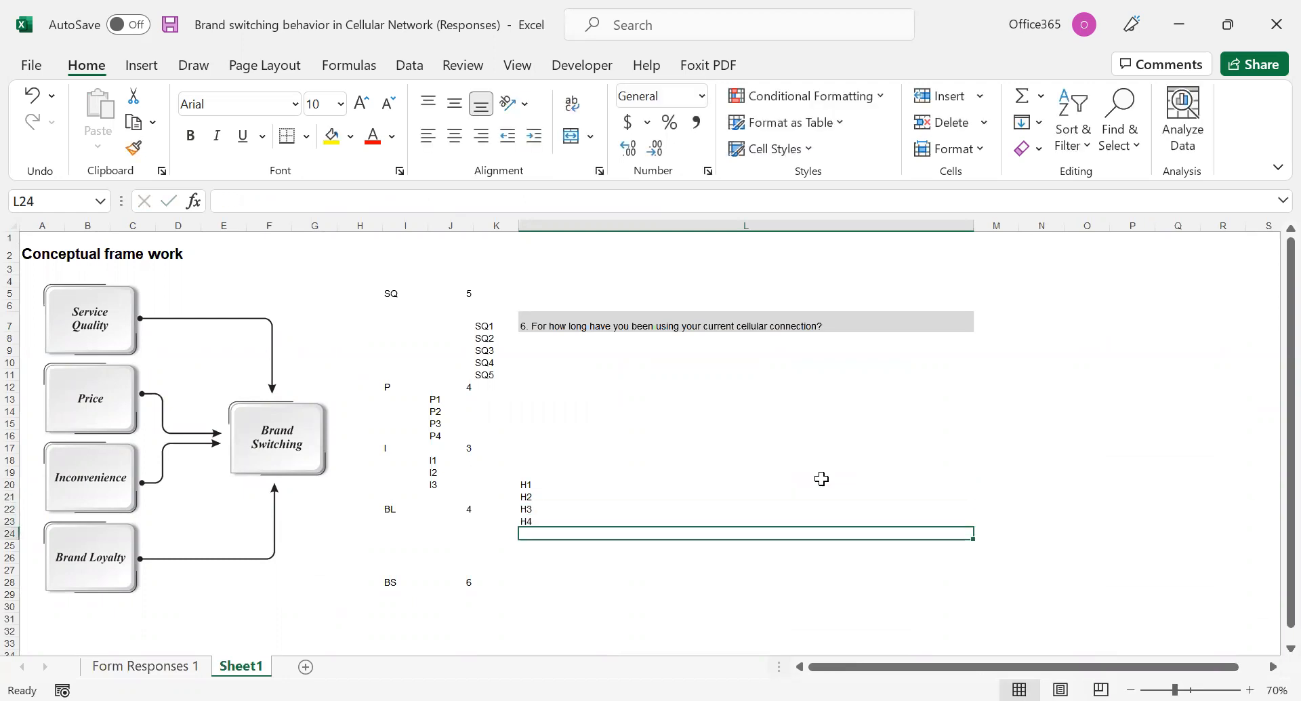
{"action": "left_click", "coordinate": [555, 484]}
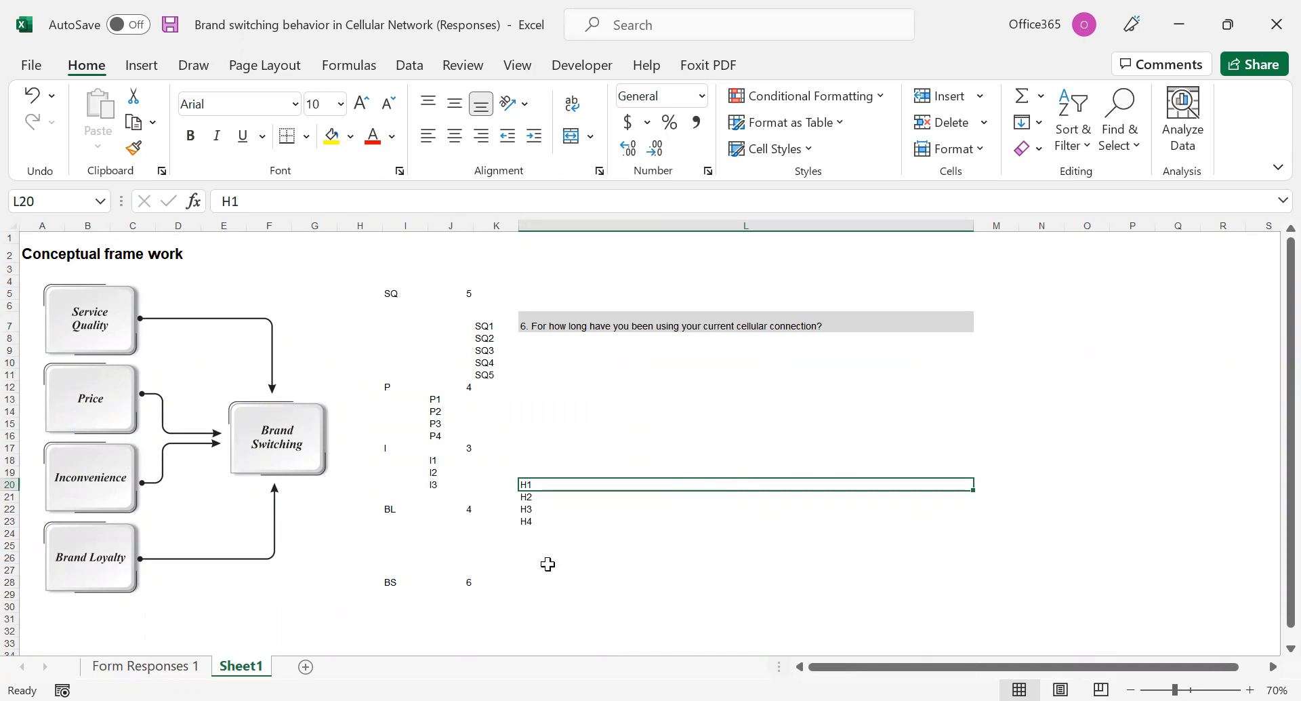
Examine the headers across row 1 of Form Responses 1 and look through the response rows below them
{"action": "left_click", "coordinate": [149, 667]}
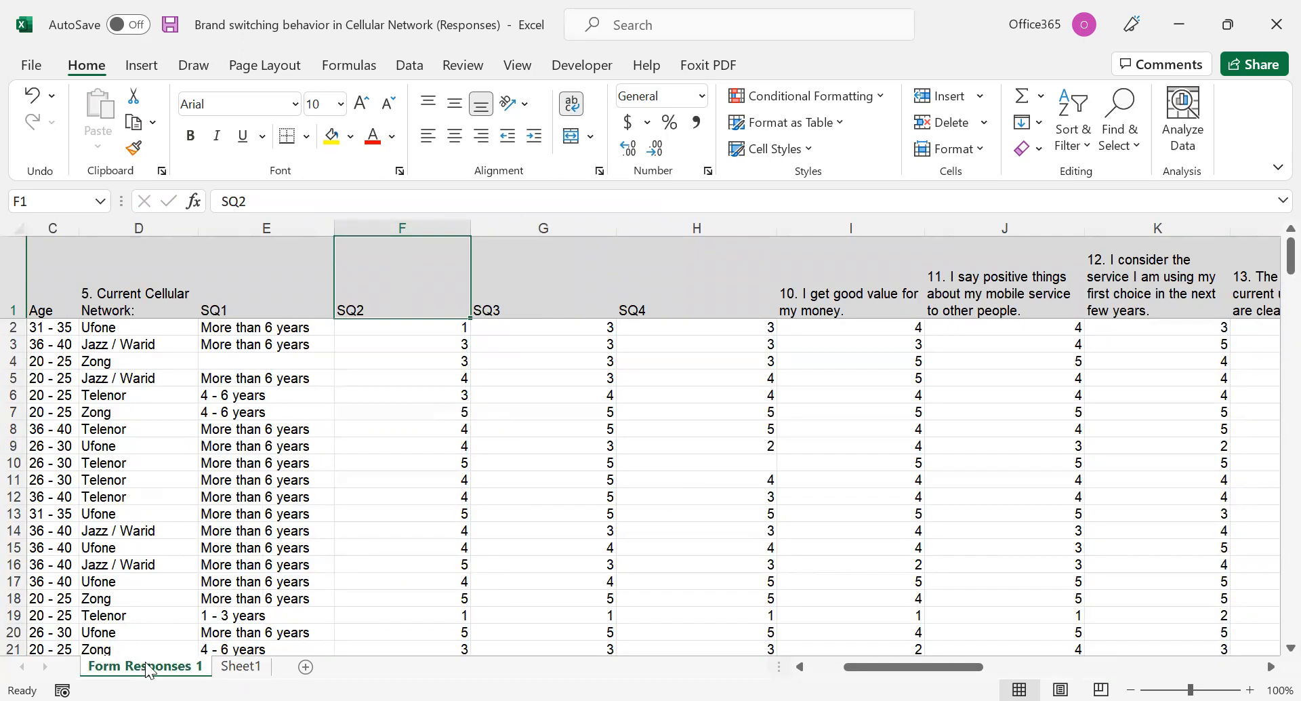
{"action": "key", "text": "Right"}
{"action": "key", "text": "Right"}
{"action": "key", "text": "Right"}
{"action": "key", "text": "Right"}
{"action": "key", "text": "Right"}
{"action": "key", "text": "Right"}
{"action": "key", "text": "Right"}
{"action": "key", "text": "Right"}
{"action": "key", "text": "Right"}
{"action": "key", "text": "Right"}
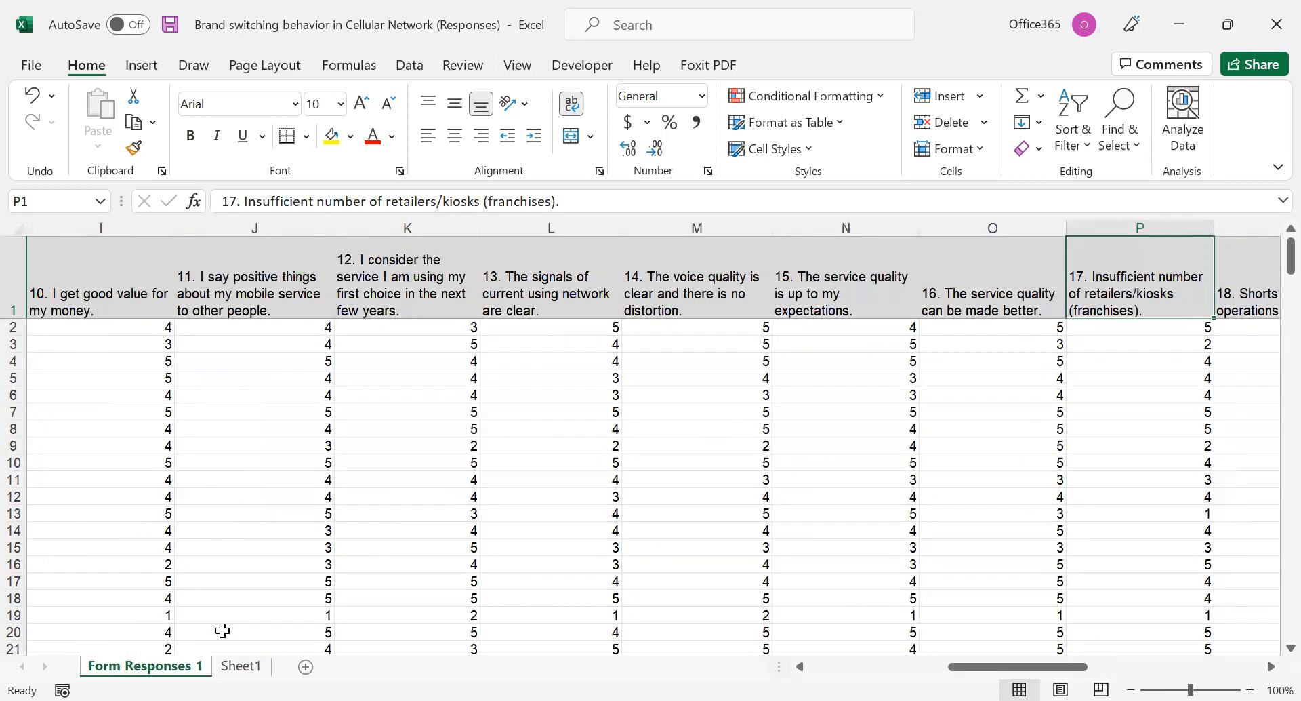
{"action": "key", "text": "Right"}
{"action": "key", "text": "Right"}
{"action": "key", "text": "Right"}
{"action": "key", "text": "Right"}
{"action": "key", "text": "Right"}
{"action": "key", "text": "Right"}
{"action": "key", "text": "Right"}
{"action": "key", "text": "Right"}
{"action": "key", "text": "Right"}
{"action": "key", "text": "Left"}
{"action": "key", "text": "Left"}
{"action": "key", "text": "Left"}
{"action": "key", "text": "Left"}
{"action": "key", "text": "Left"}
{"action": "key", "text": "Left"}
{"action": "key", "text": "Left"}
{"action": "key", "text": "Left"}
{"action": "key", "text": "Left"}
{"action": "key", "text": "Left"}
{"action": "key", "text": "Left"}
{"action": "key", "text": "Left"}
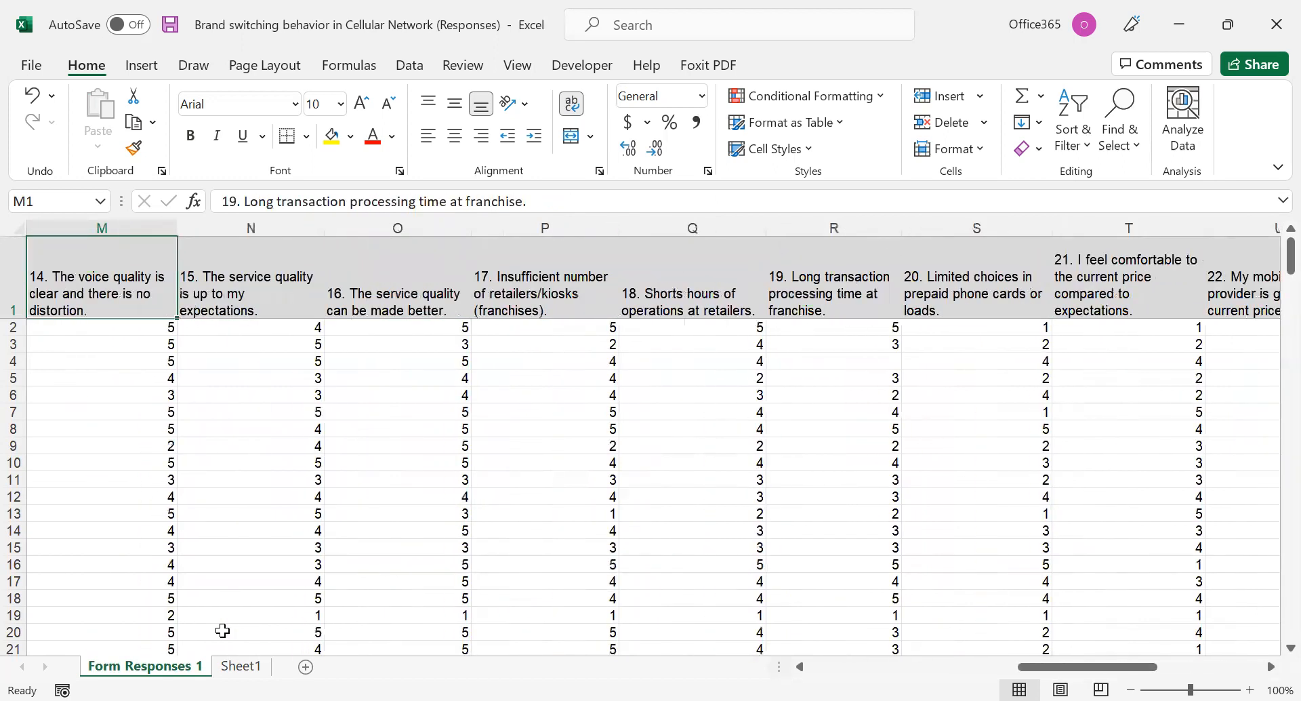
{"action": "key", "text": "Left"}
{"action": "key", "text": "Left"}
{"action": "key", "text": "Left"}
{"action": "key", "text": "Left"}
{"action": "key", "text": "Left"}
{"action": "key", "text": "Left"}
{"action": "key", "text": "Left"}
{"action": "key", "text": "Left"}
{"action": "key", "text": "Left"}
{"action": "key", "text": "Left"}
{"action": "key", "text": "Left"}
{"action": "key", "text": "Left"}
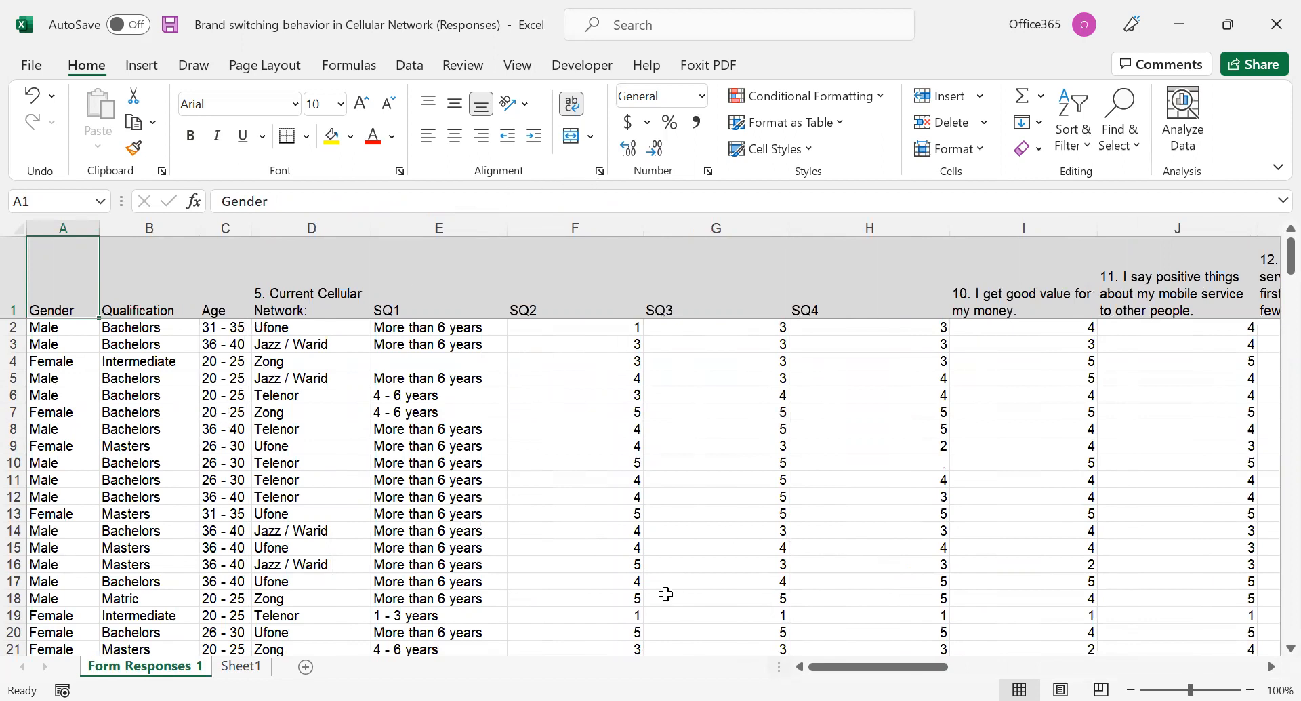
{"action": "scroll", "coordinate": [428, 536], "scroll_direction": "down", "scroll_amount": 20}
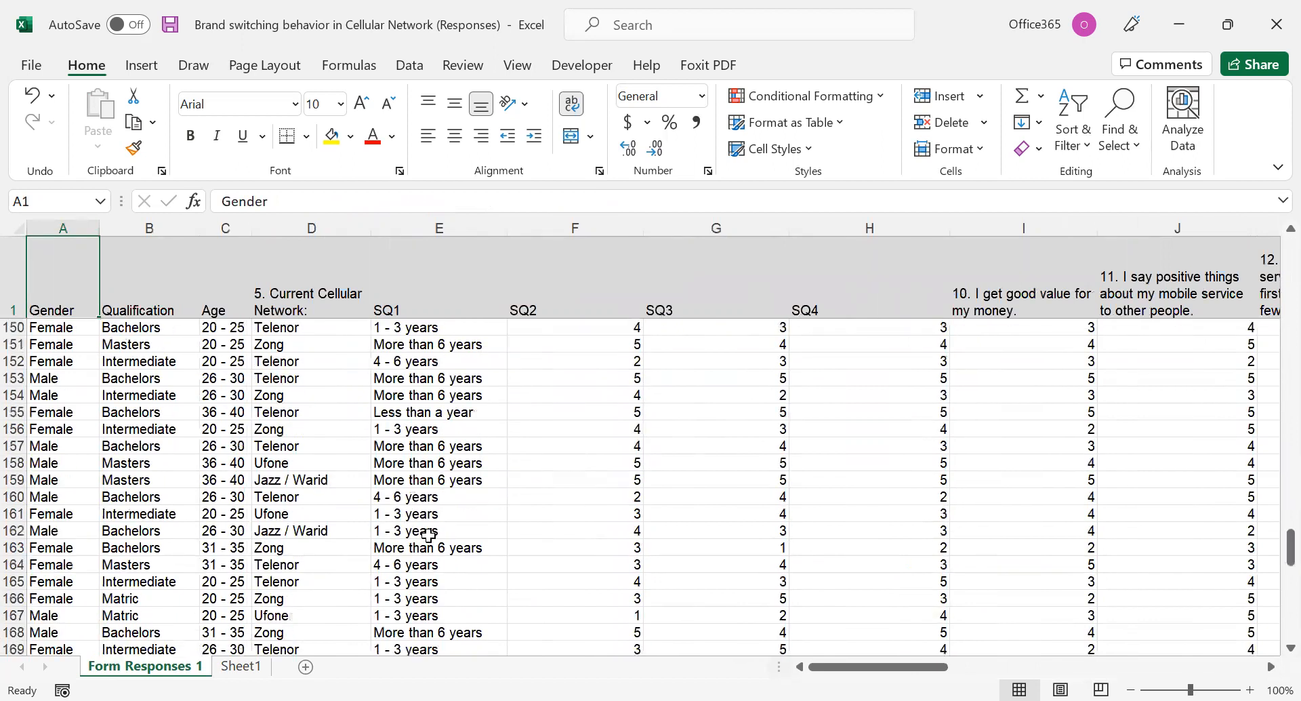
{"action": "scroll", "coordinate": [430, 533], "scroll_direction": "up", "scroll_amount": 4}
{"action": "scroll", "coordinate": [431, 533], "scroll_direction": "up", "scroll_amount": 20}
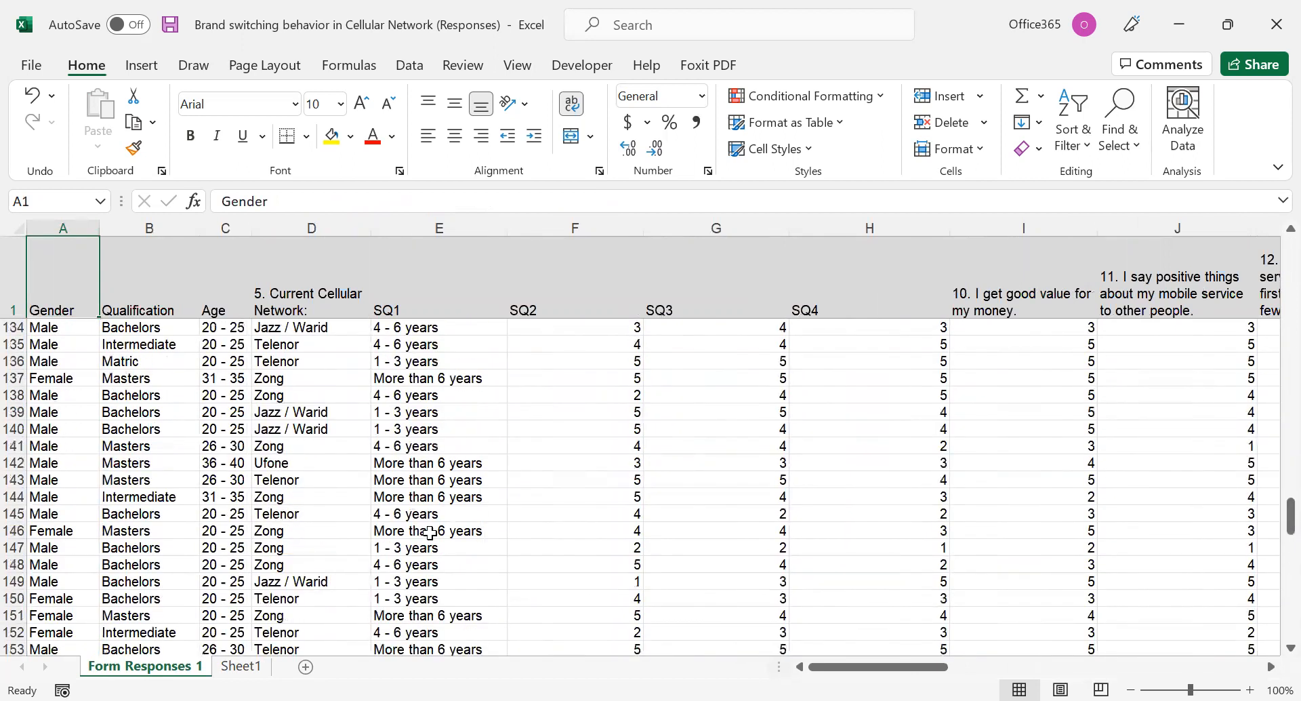